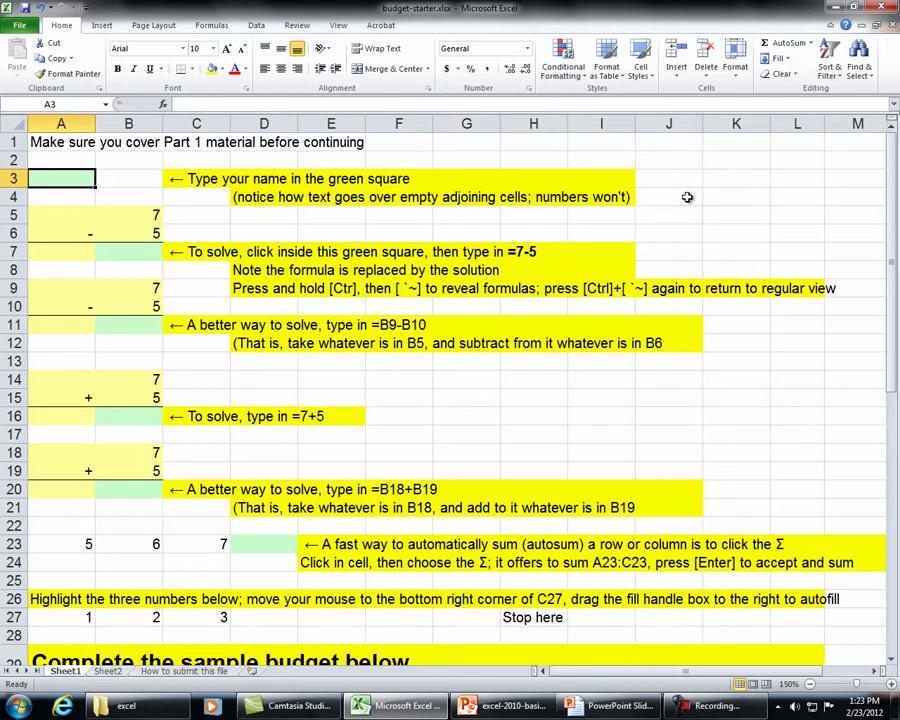
Enter your full name in cell A3 so it spills across the empty cells beside it.
type("Craig")
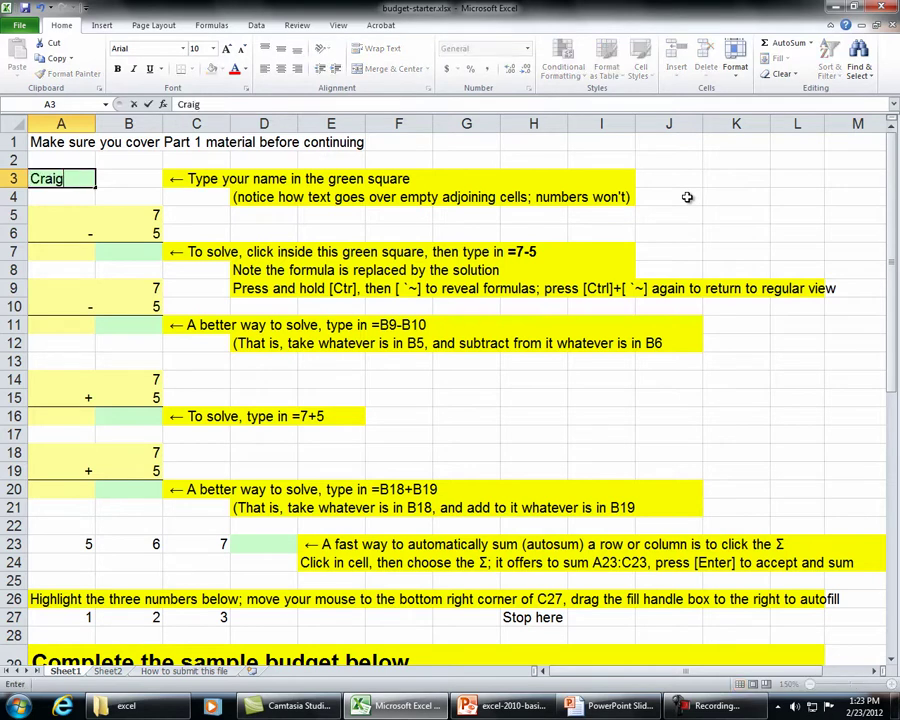
type(" Collins")
key("Return")
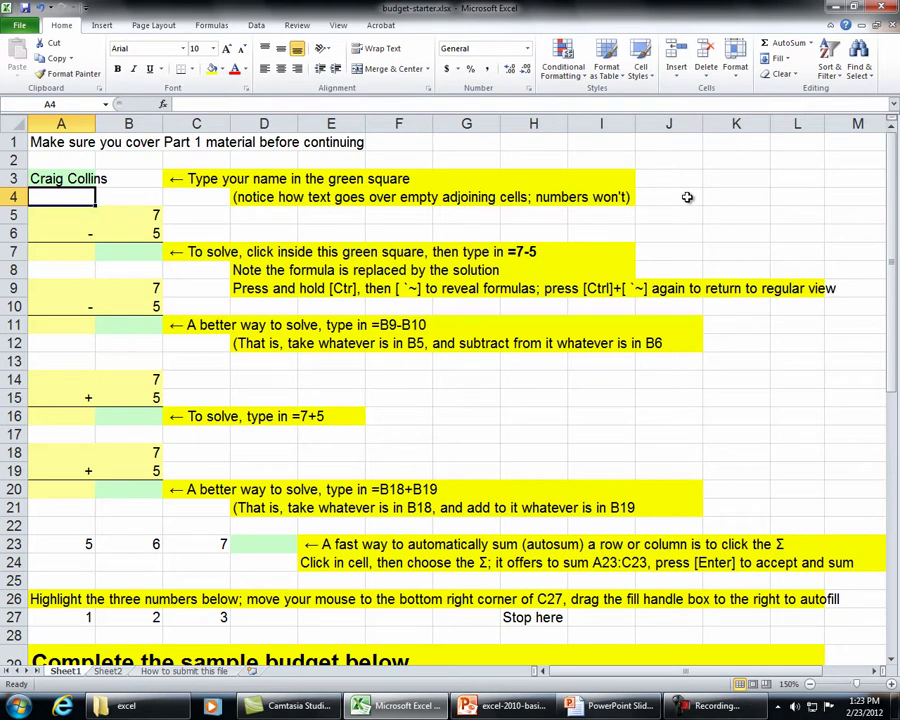
left_click(151, 252)
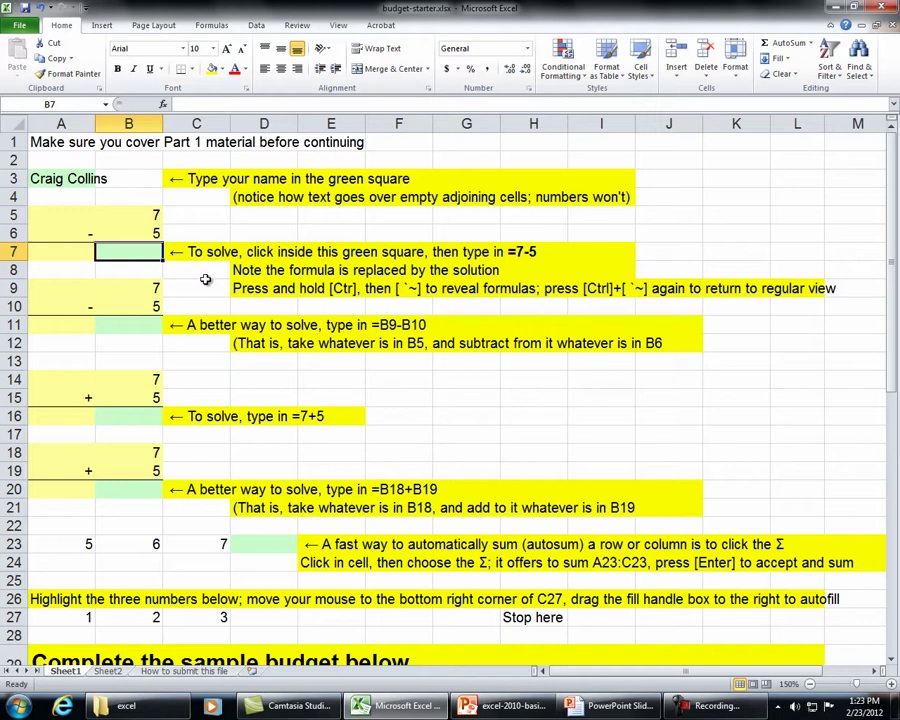
Enter =7-5 in B7 so it shows 2, then switch formula view on and back off.
type("=")
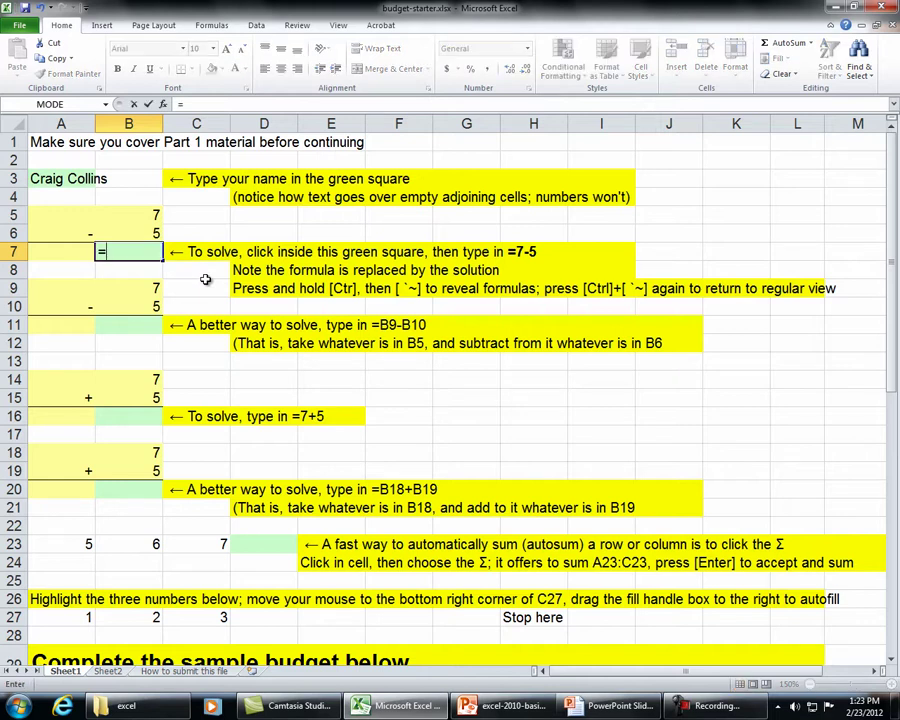
type("7-5")
key("Return")
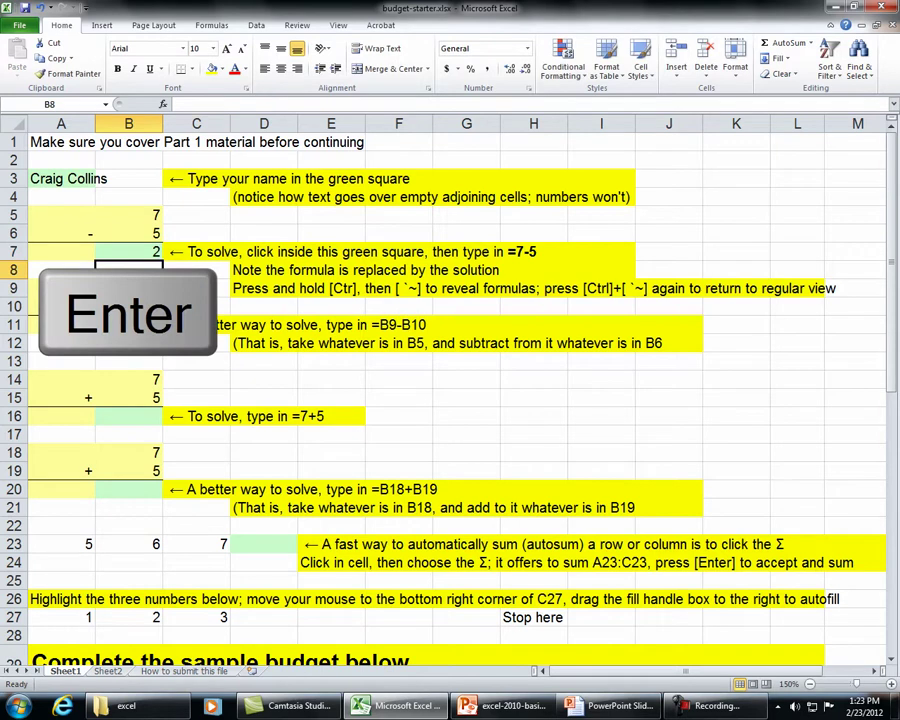
key("ctrl+grave")
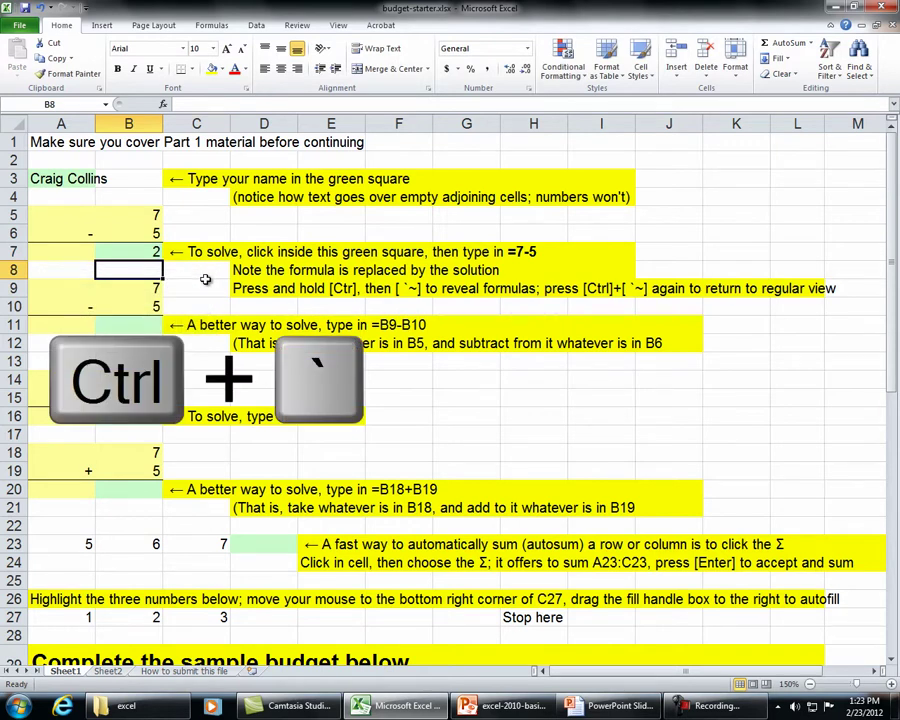
key("ctrl+grave")
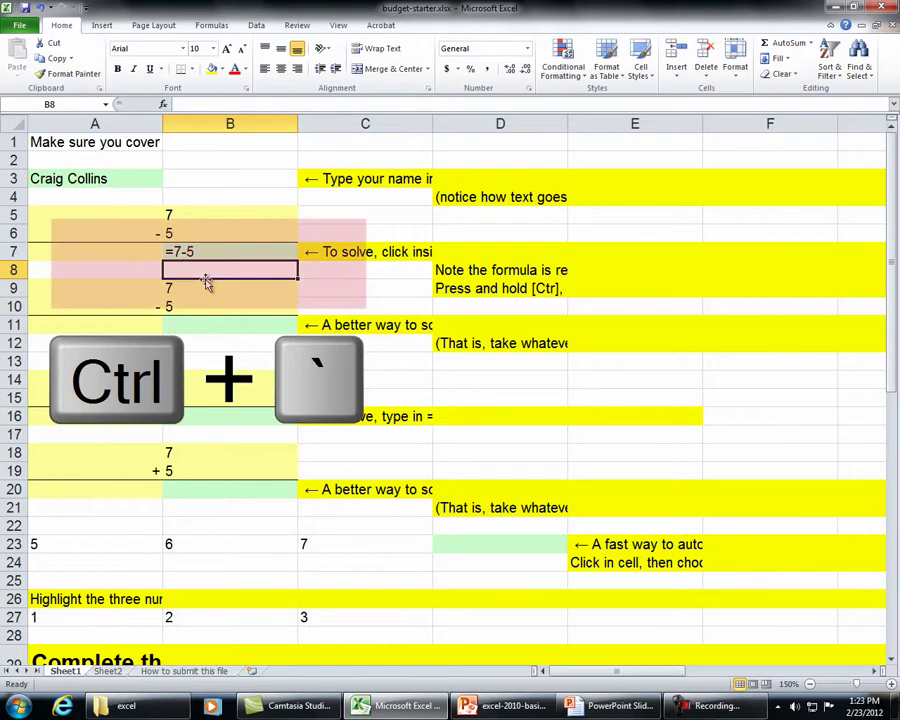
key("ctrl+grave")
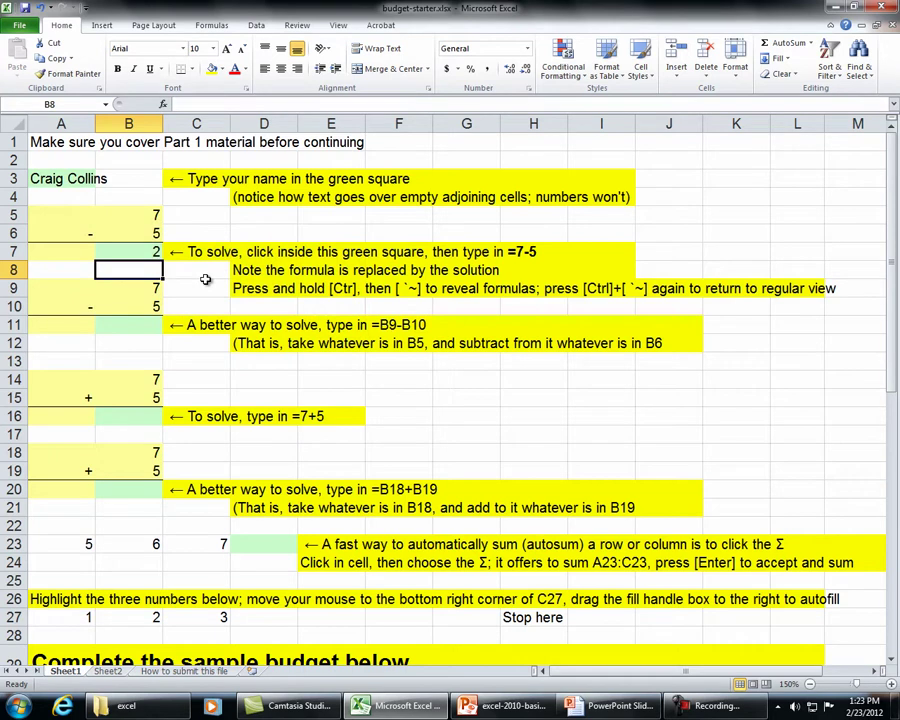
key("Down")
key("Down")
key("Down")
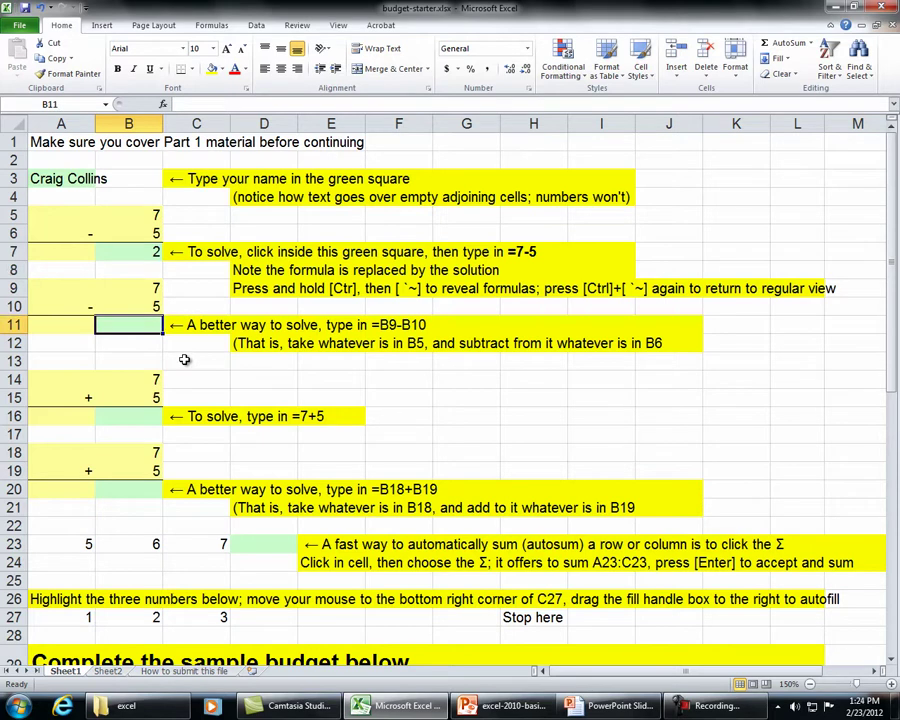
Enter =B9-B10 in B11, =7+5 in B16 and =B18+B19 in B20, giving 2, 12 and 12.
type("=")
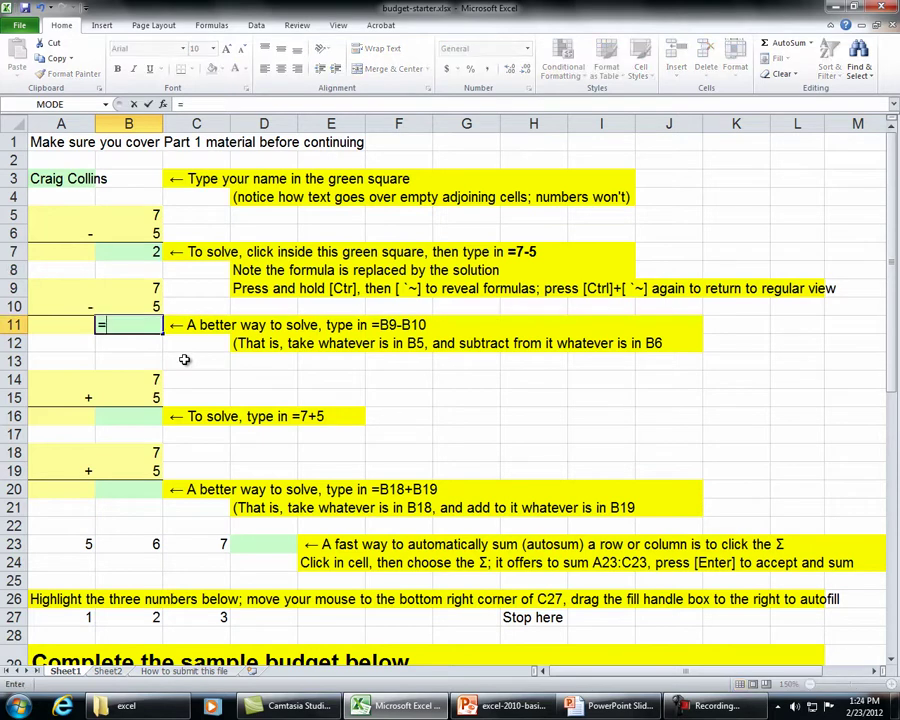
type("b9-b10")
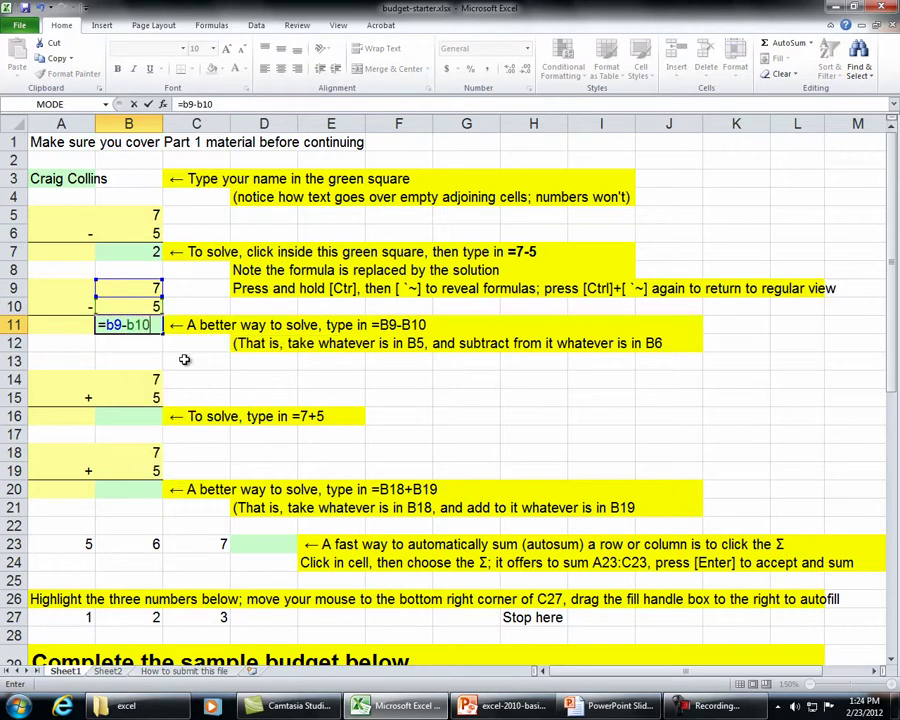
key("Return")
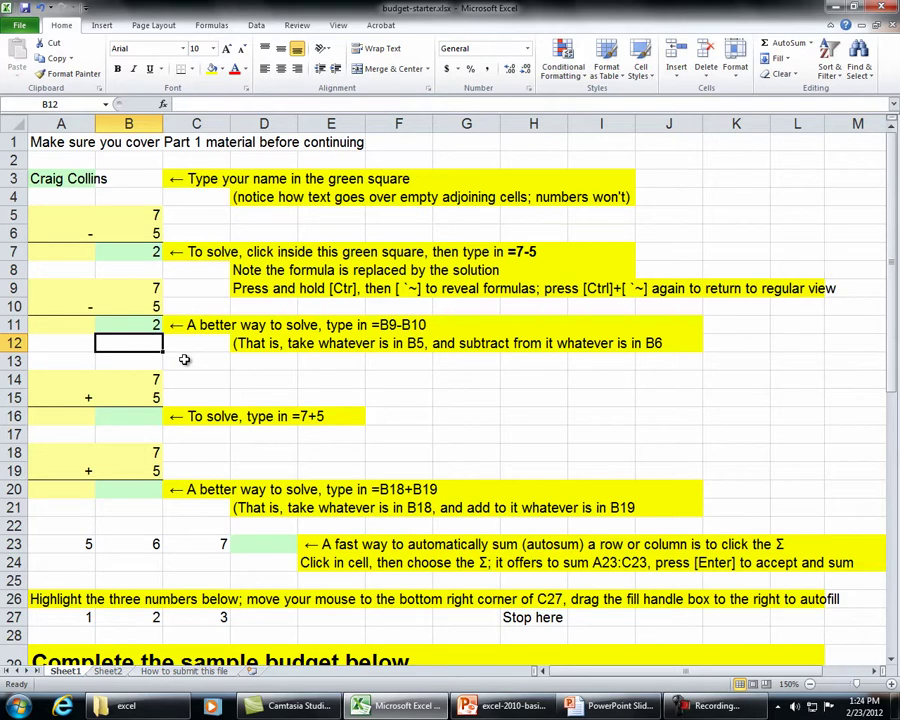
key("Down")
key("Down")
key("Down")
key("Down")
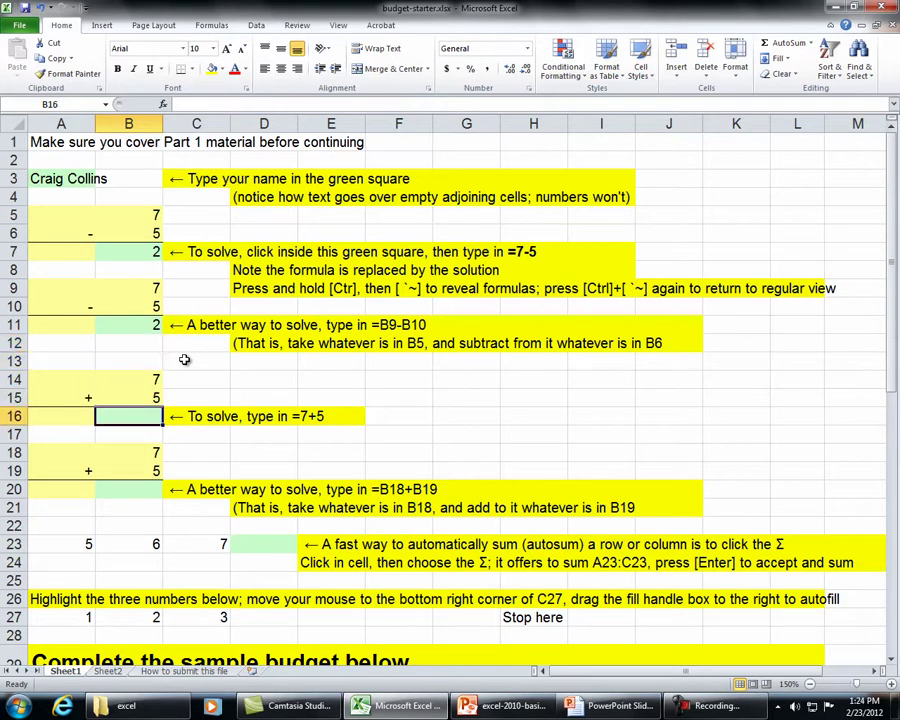
type("=")
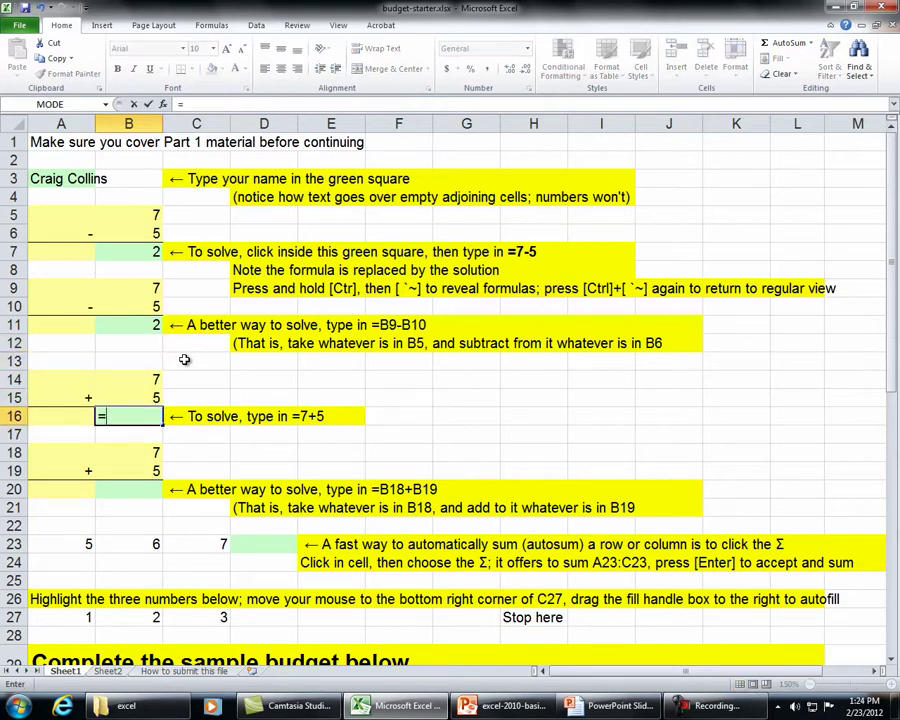
type("7+5")
key("Return")
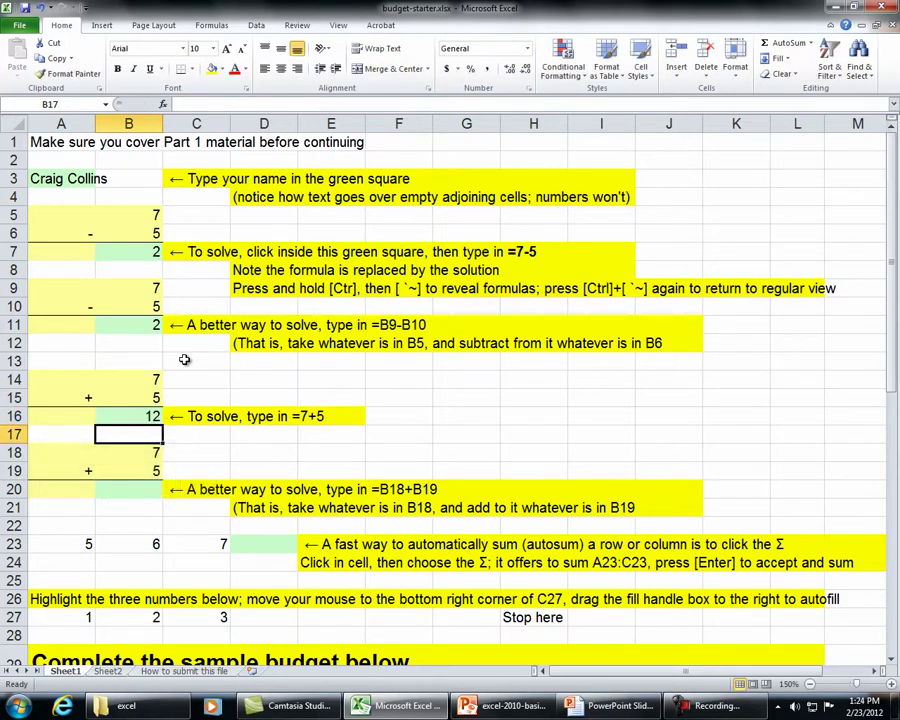
key("Down")
key("Down")
key("Down")
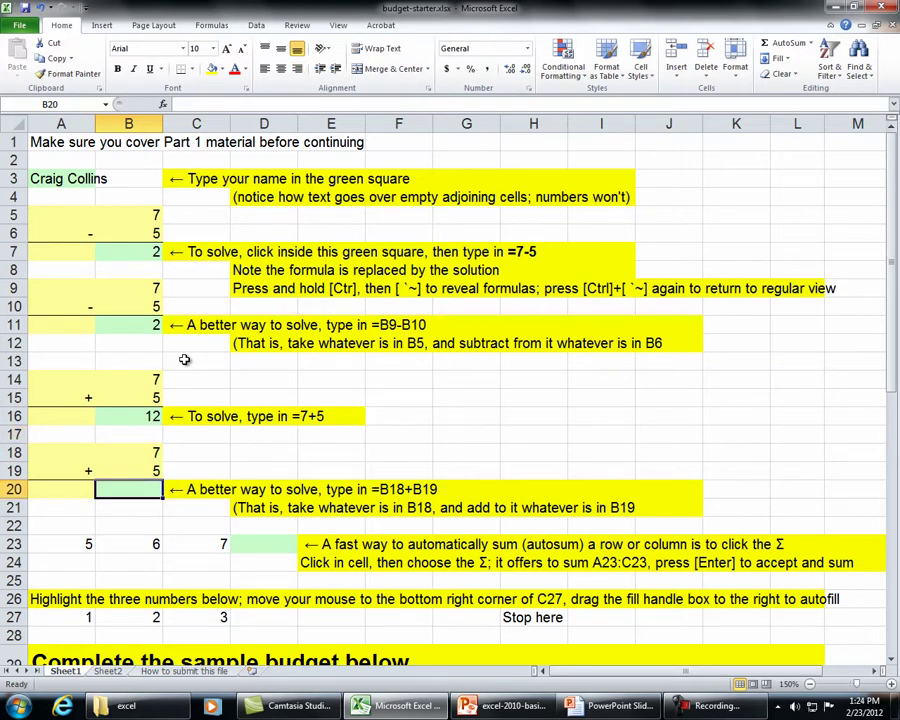
type("=")
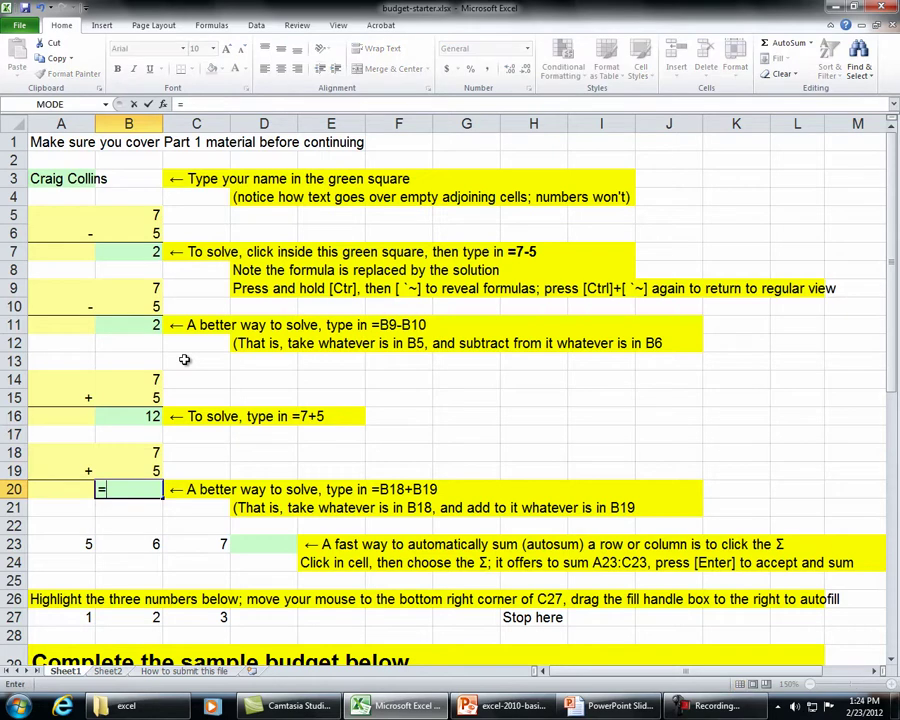
type("b18+b19")
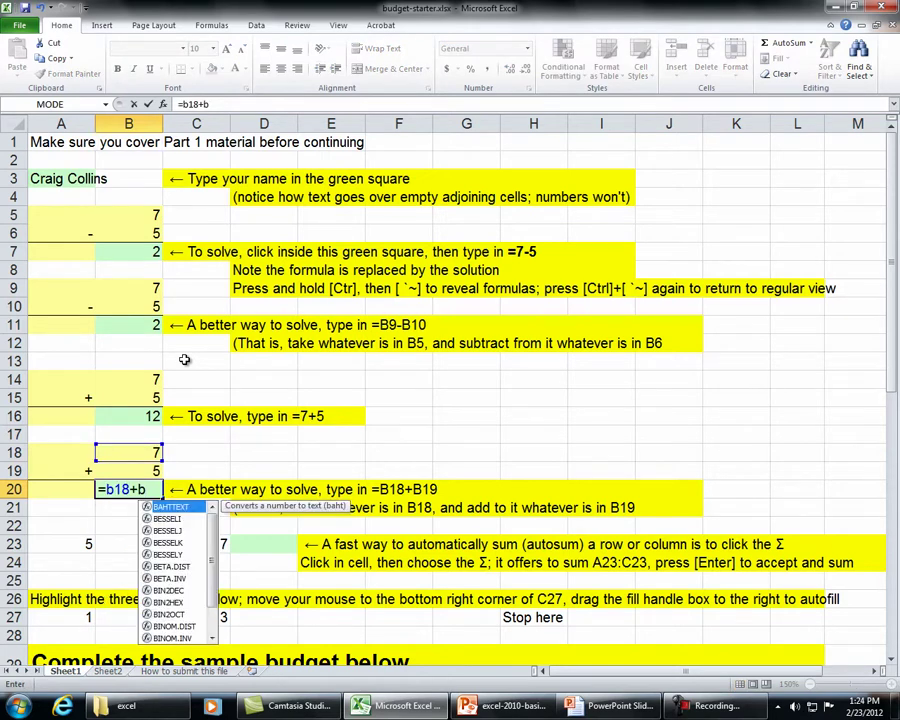
key("Return")
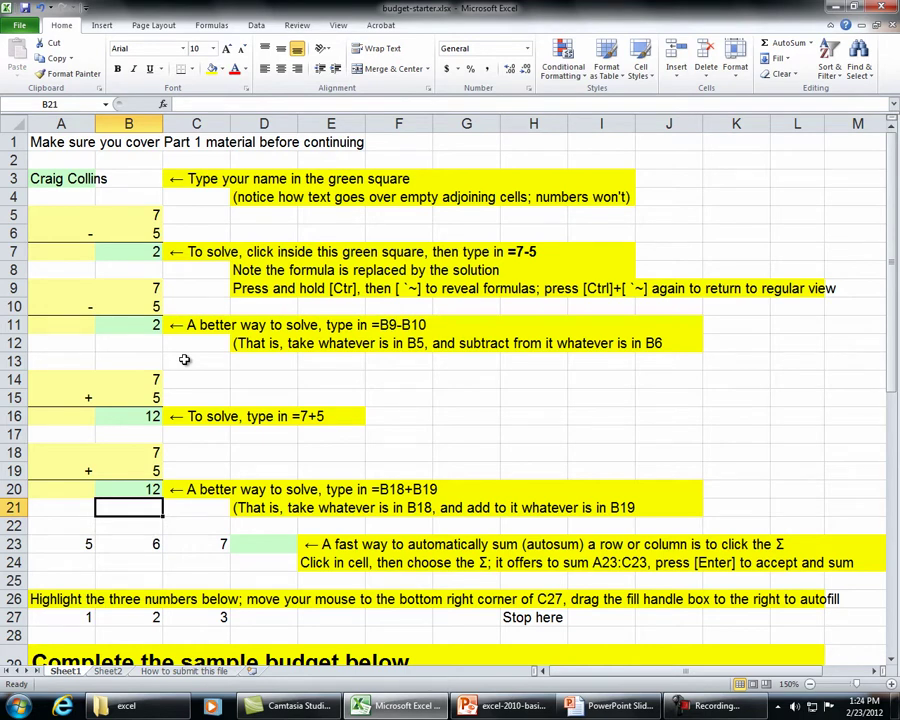
AutoSum D23 as =SUM(A23:C23) to total 5, 6 and 7 as 18.
left_click(278, 544)
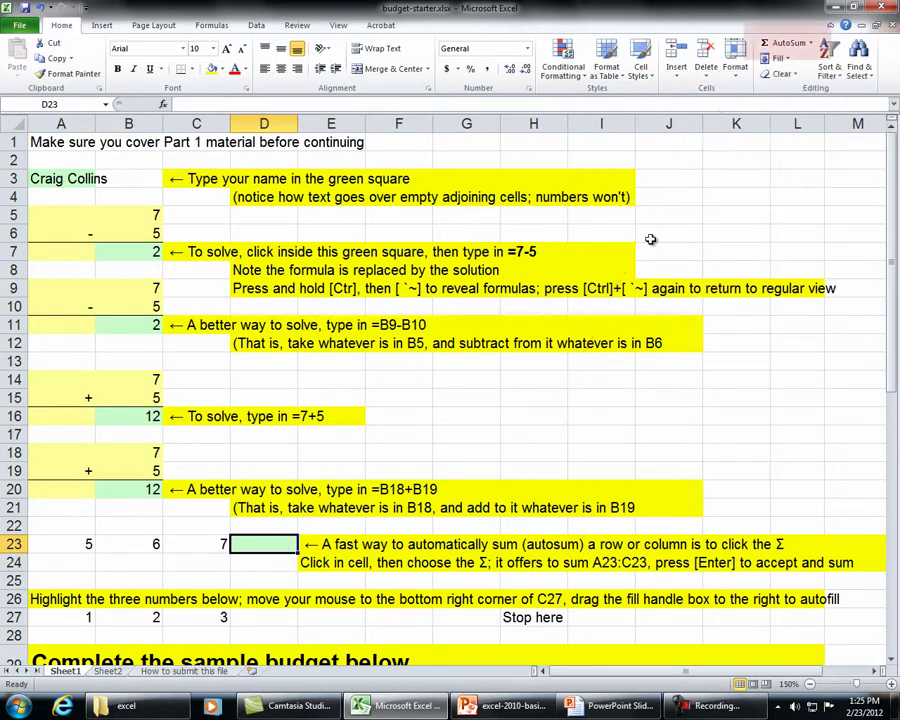
left_click(790, 50)
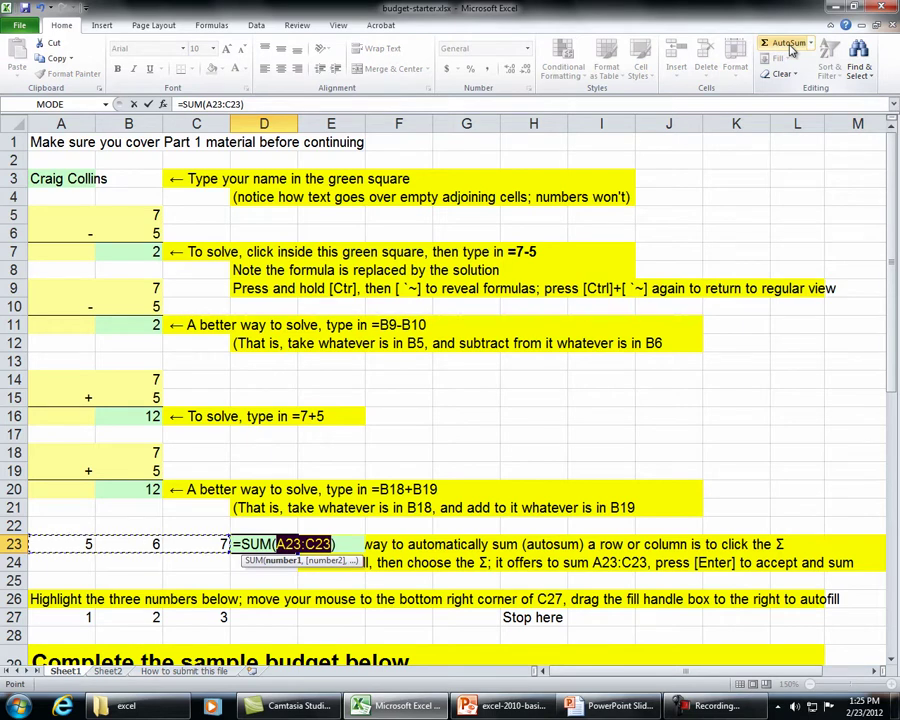
key("Return")
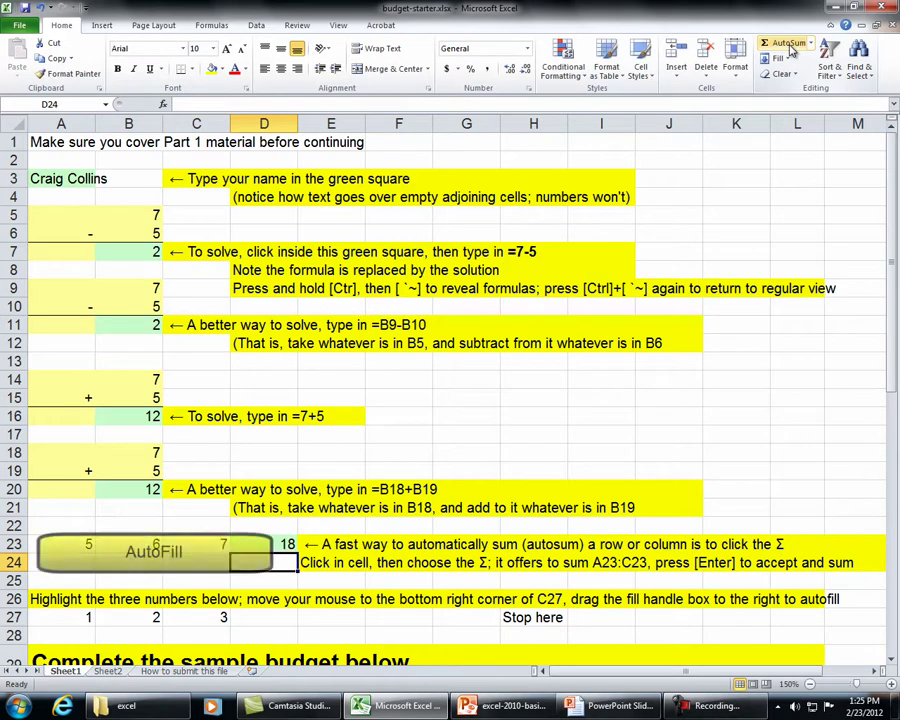
Autofill the 1, 2, 3 series in row 27 so that D27 shows 4.
left_click_drag(72, 617, 193, 617)
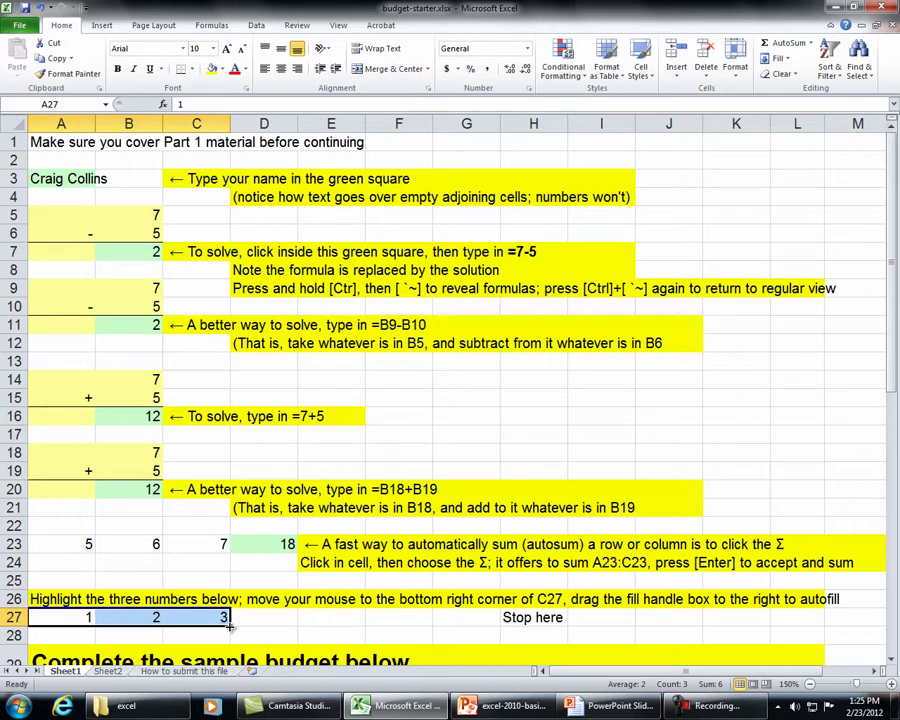
left_click_drag(229, 622, 483, 628)
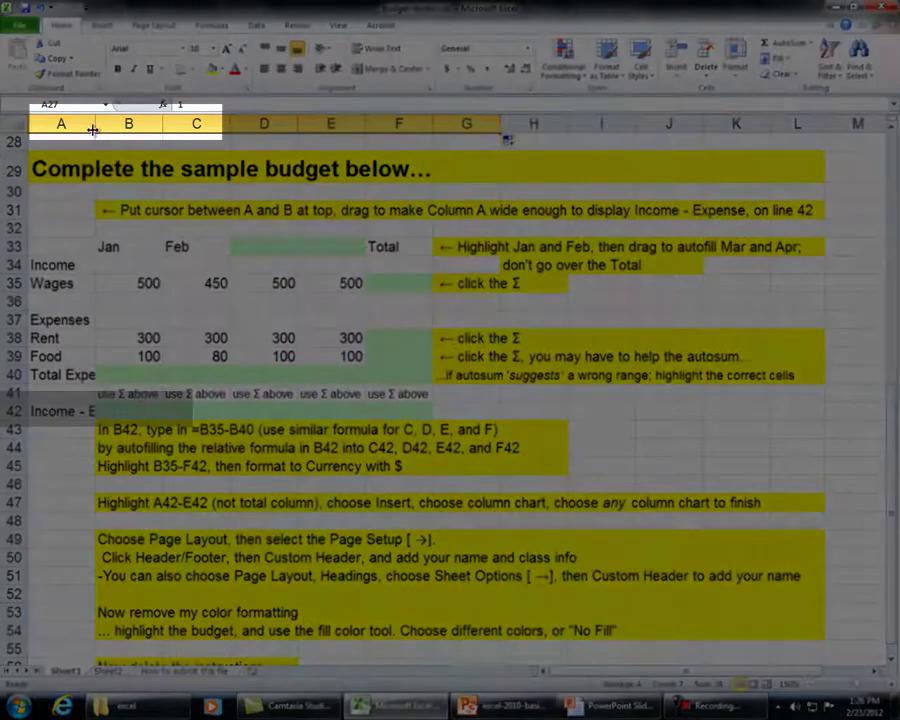
Widen column A to fit 'Income - Expenses' and autofill Mar and Apr after Jan and Feb.
left_click_drag(92, 128, 153, 124)
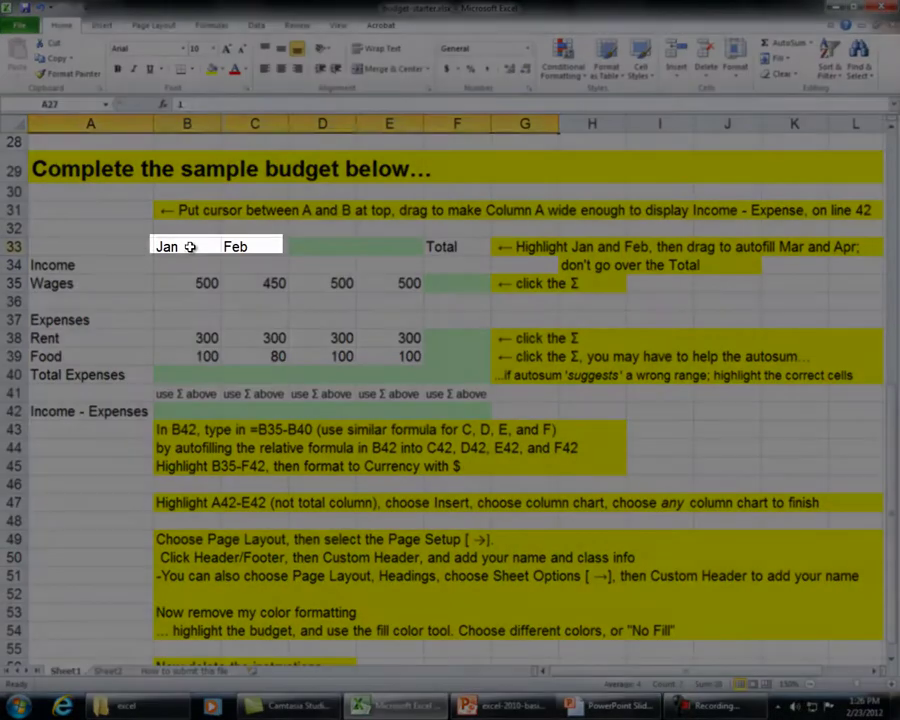
left_click_drag(193, 246, 251, 250)
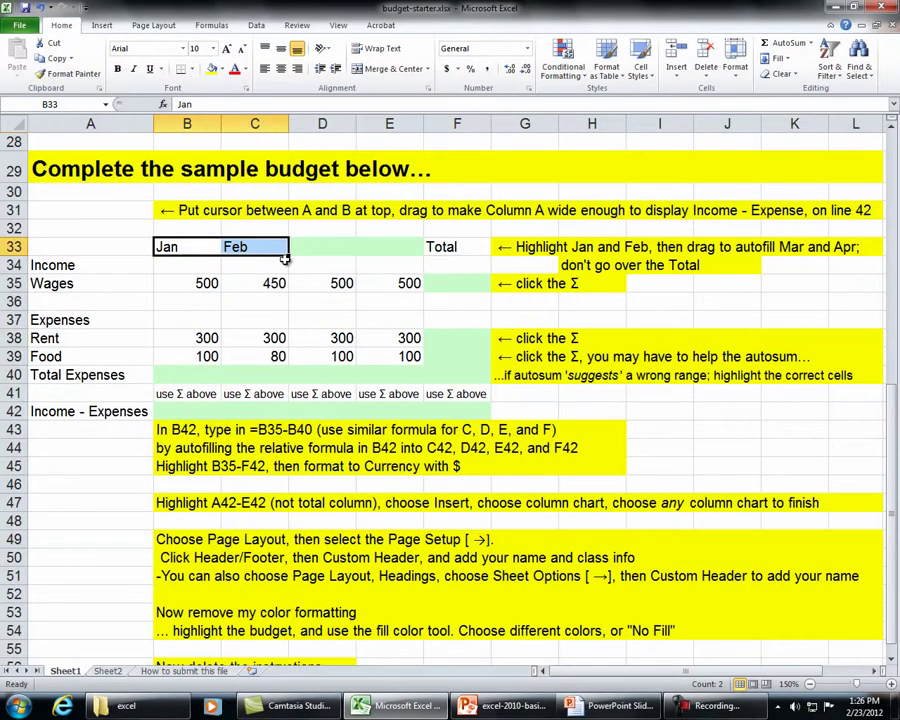
left_click_drag(288, 257, 399, 254)
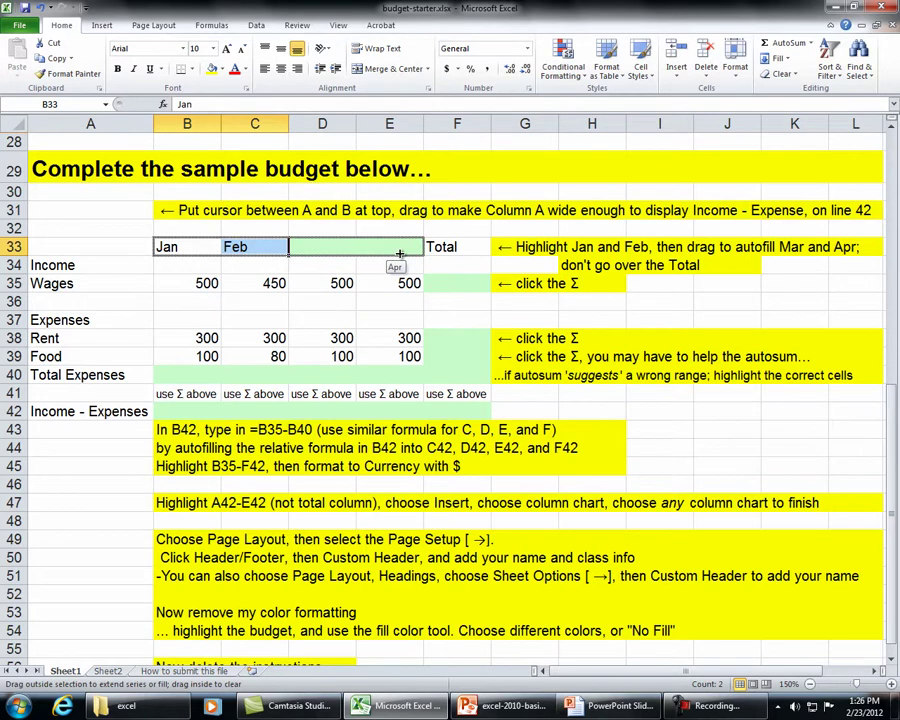
left_click_drag(399, 254, 399, 252)
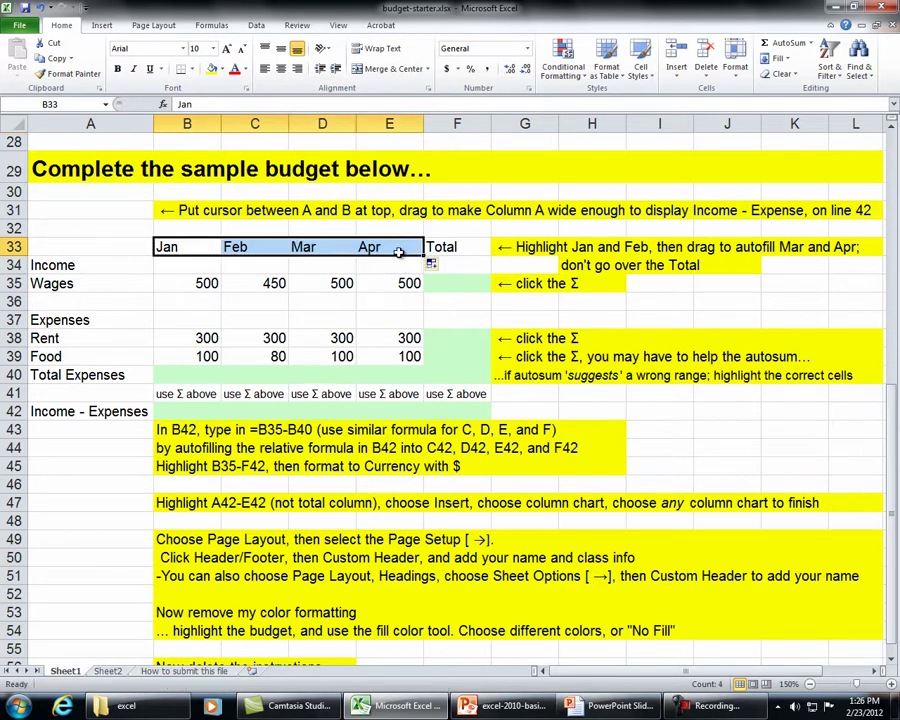
left_click(447, 285)
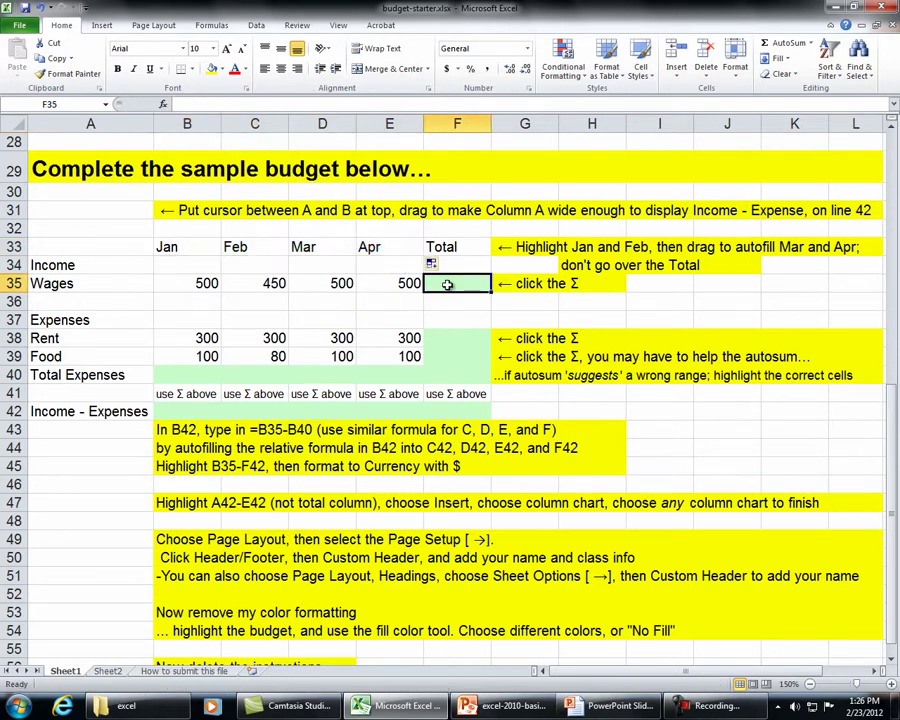
AutoSum the Wages, Rent and Food totals in F35, F38 and F39: 1950, 1200 and 380.
left_click(787, 44)
key("Return")
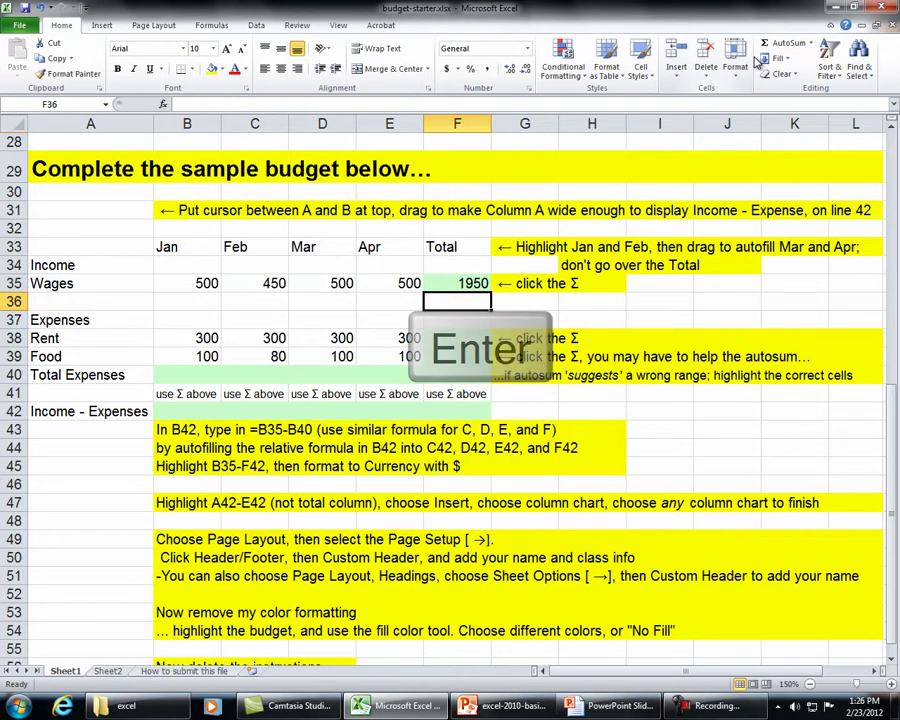
left_click(465, 338)
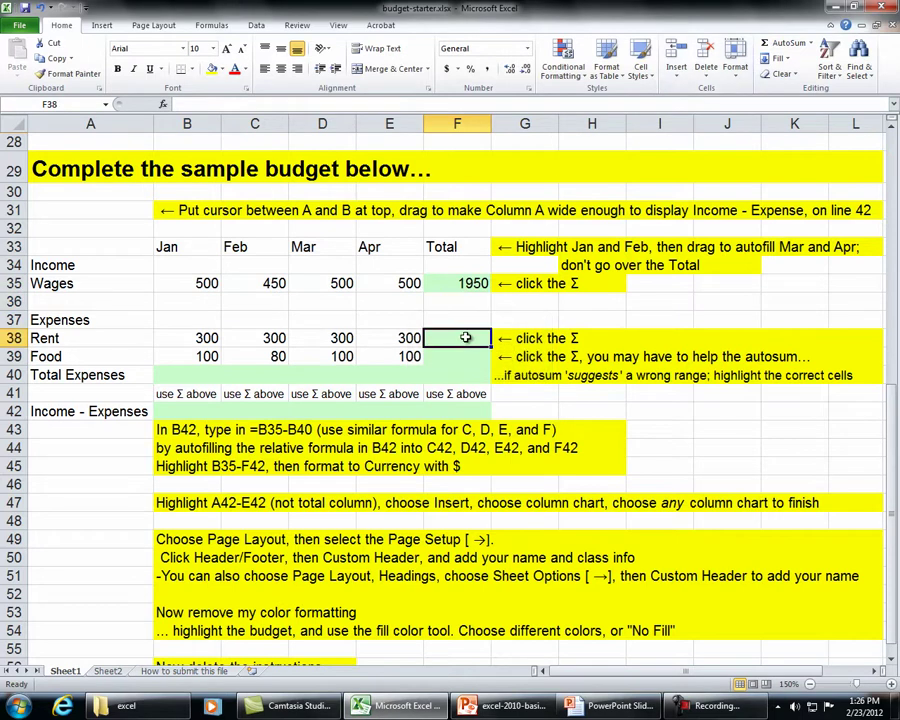
left_click(778, 44)
key("Return")
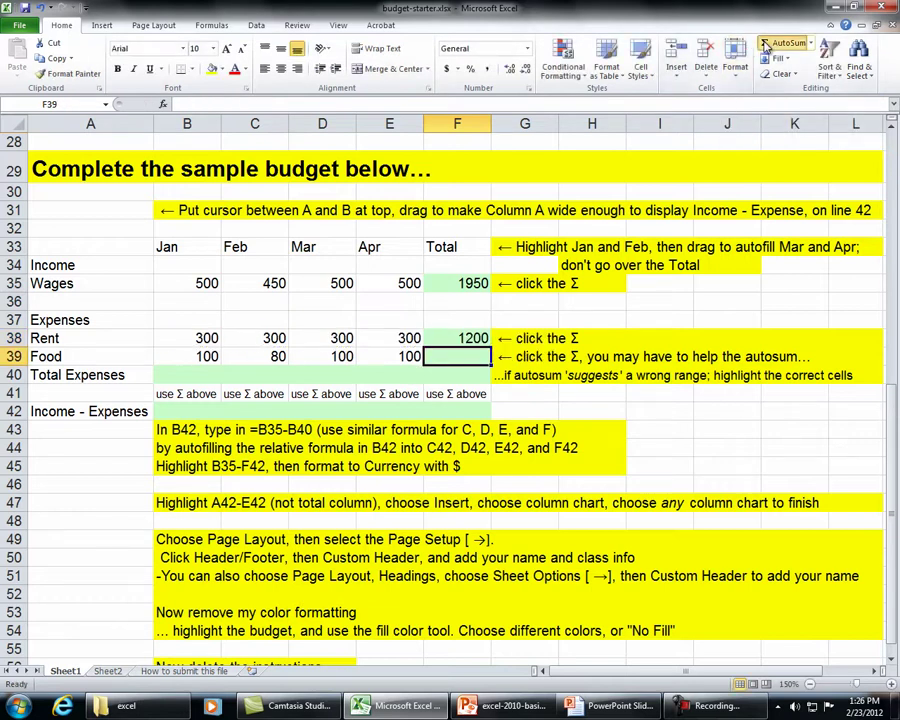
left_click(766, 45)
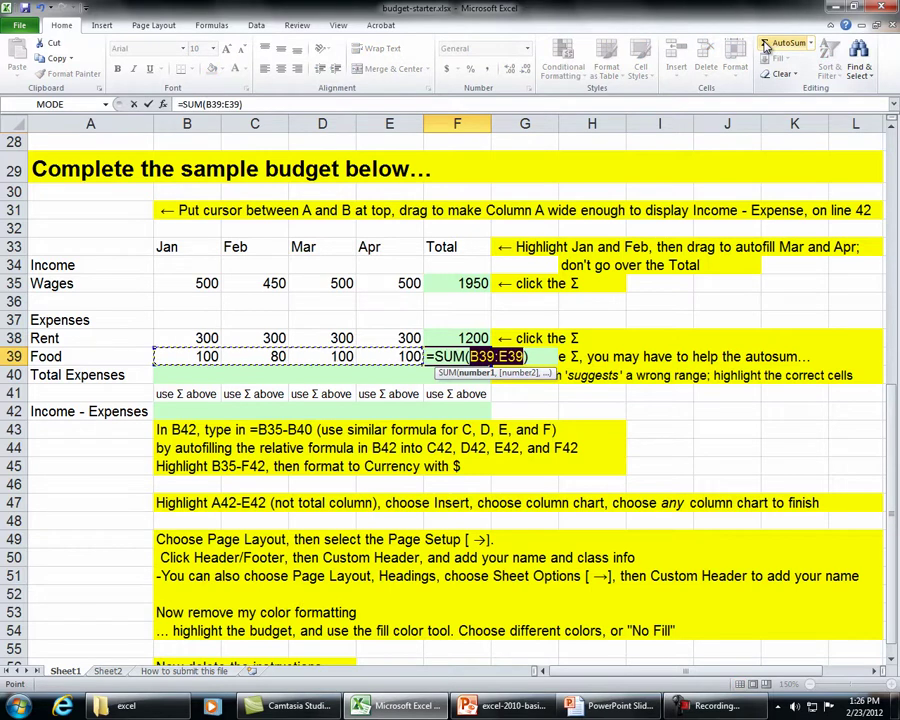
key("Return")
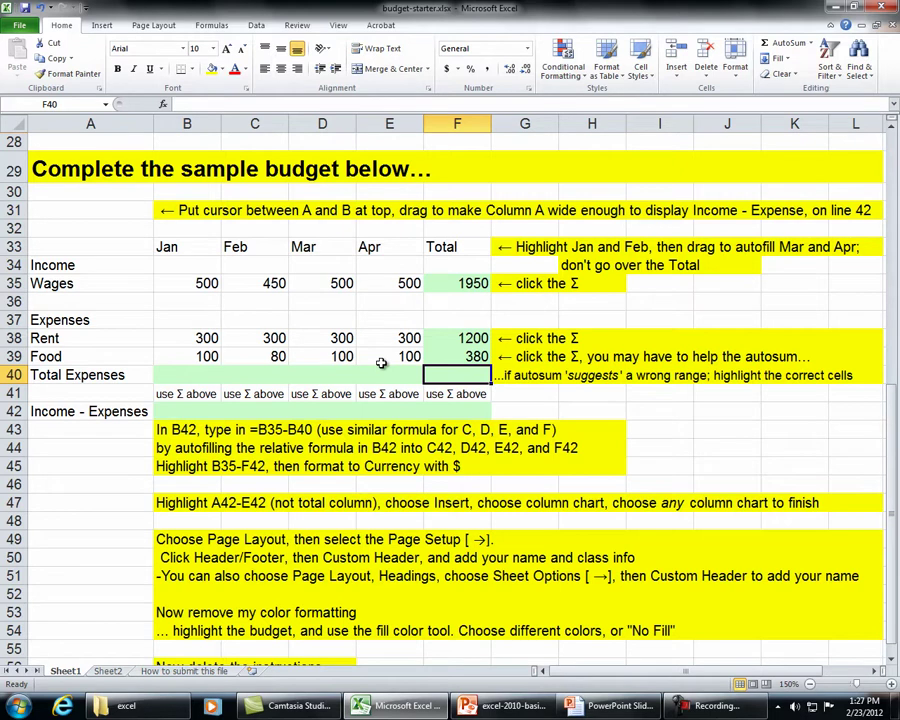
AutoSum January and February total expenses in B40 and C40, giving 400 and 380.
left_click(197, 376)
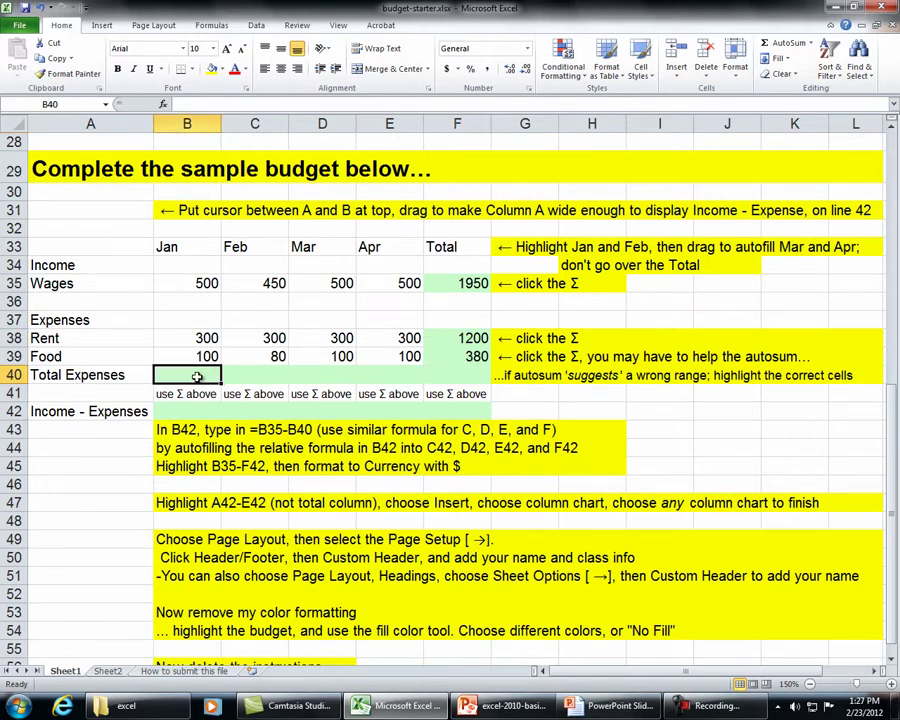
left_click(785, 44)
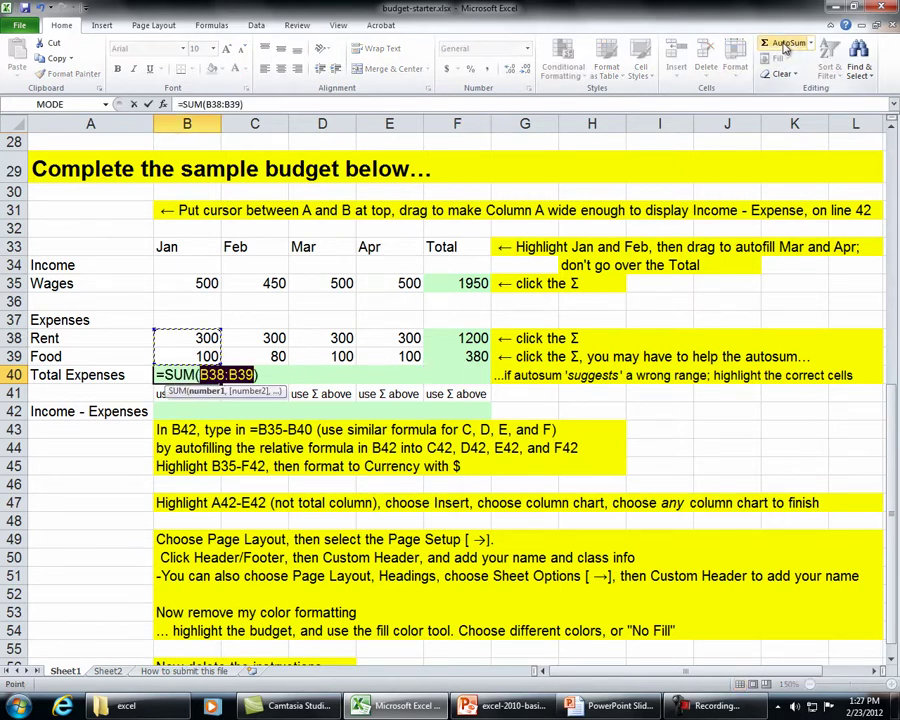
key("Return")
key("Up")
key("Right")
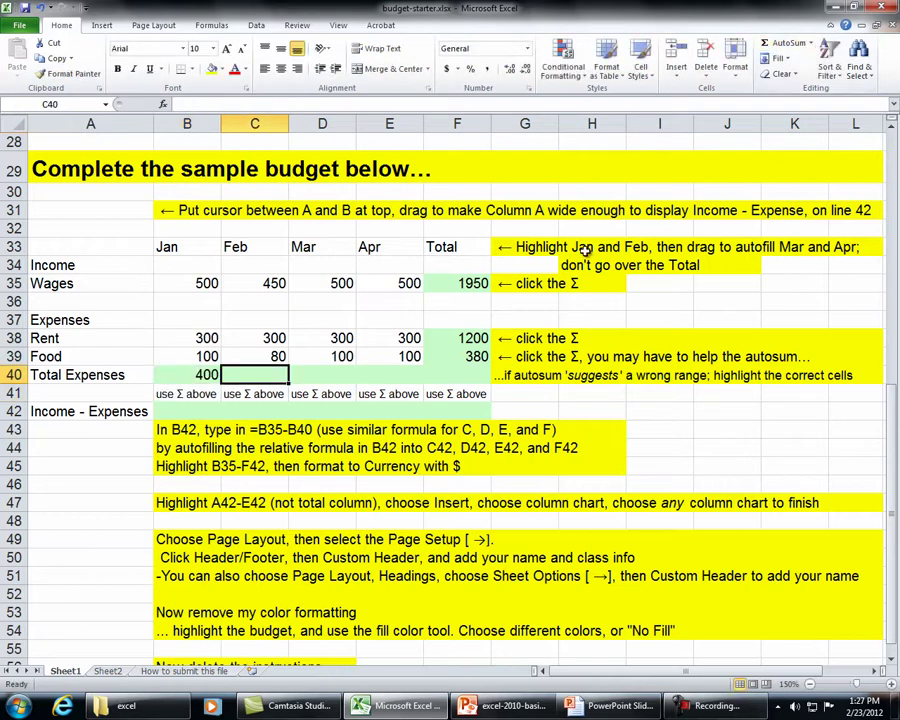
left_click(783, 44)
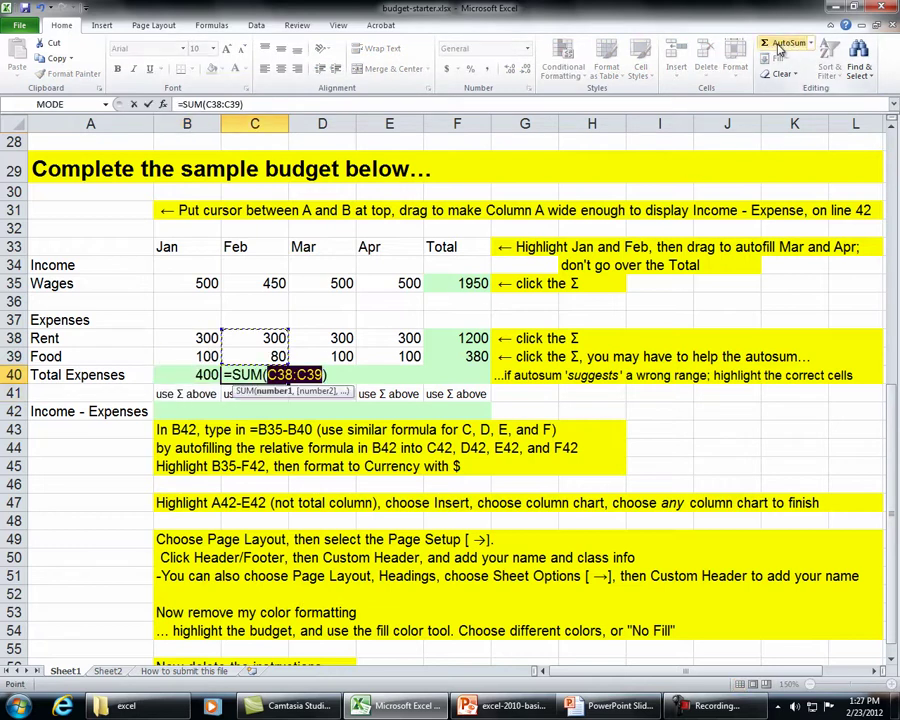
key("Return")
AutoSum March and April total expenses in D40 and E40, giving 400 each.
key("Up")
key("Right")
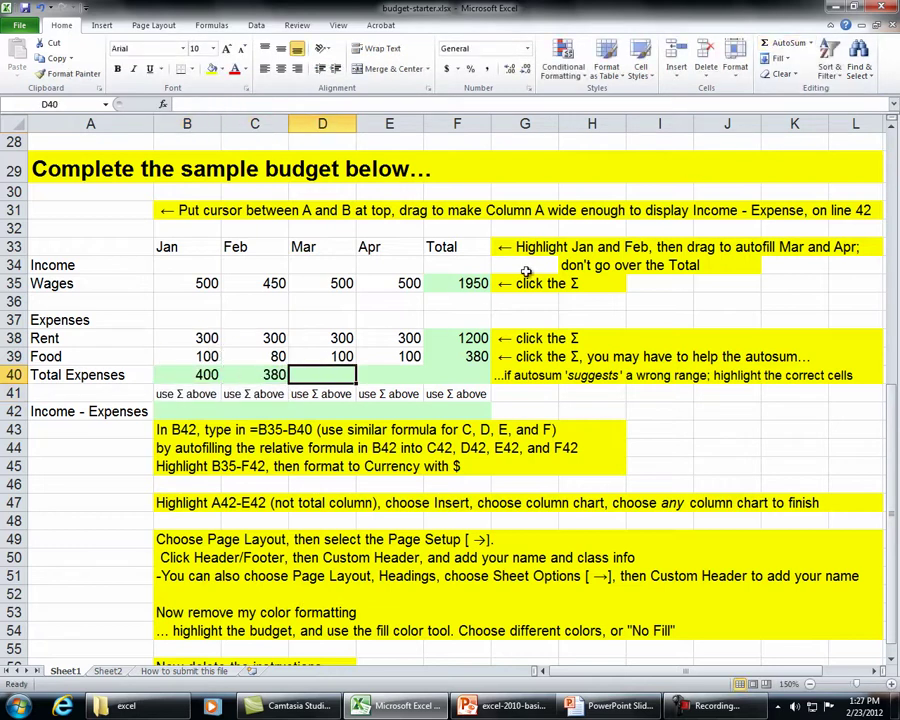
left_click(787, 44)
key("Return")
key("Up")
key("Right")
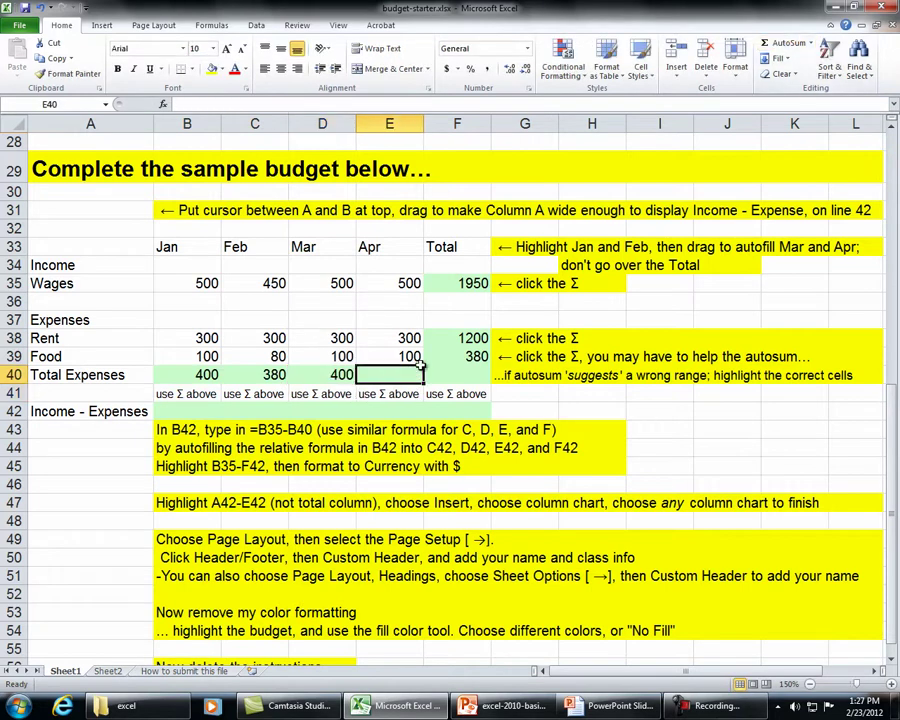
left_click(787, 44)
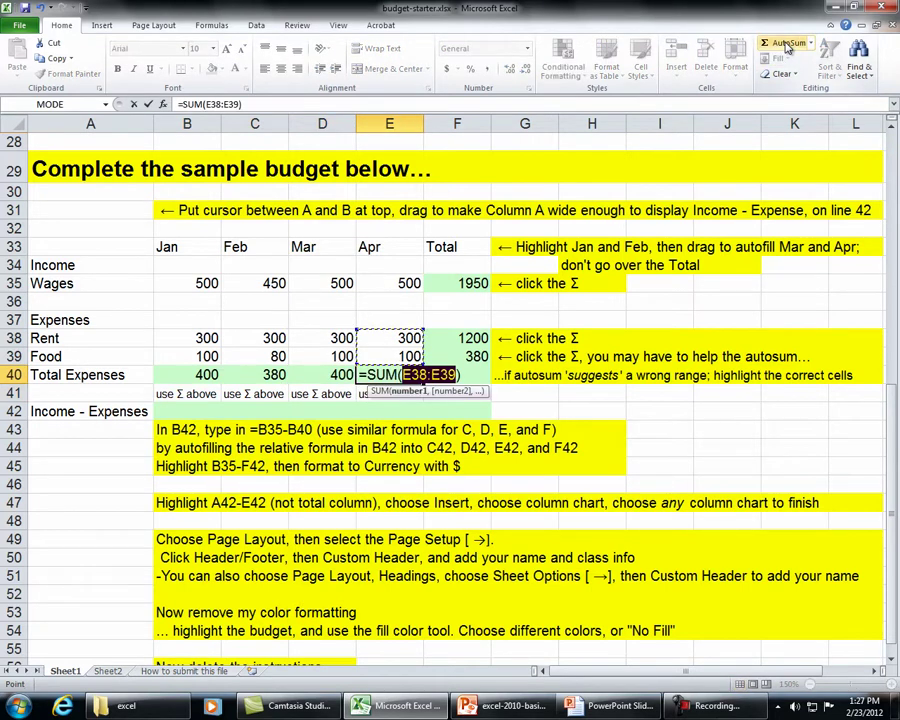
key("Return")
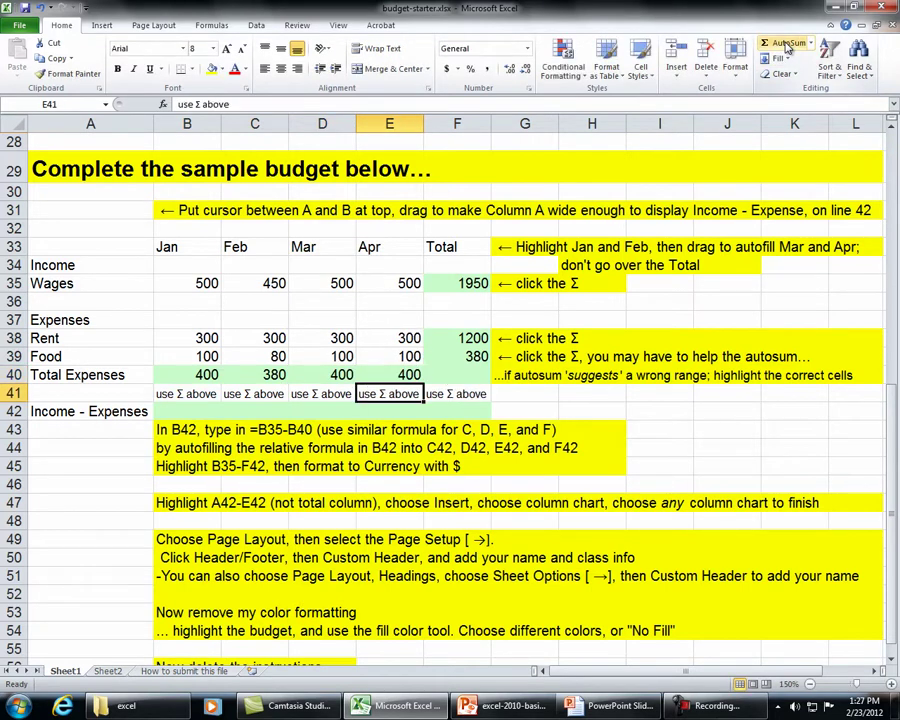
Sum the monthly totals B40:E40 in F40 for an overall expenses total of 1580.
left_click(471, 374)
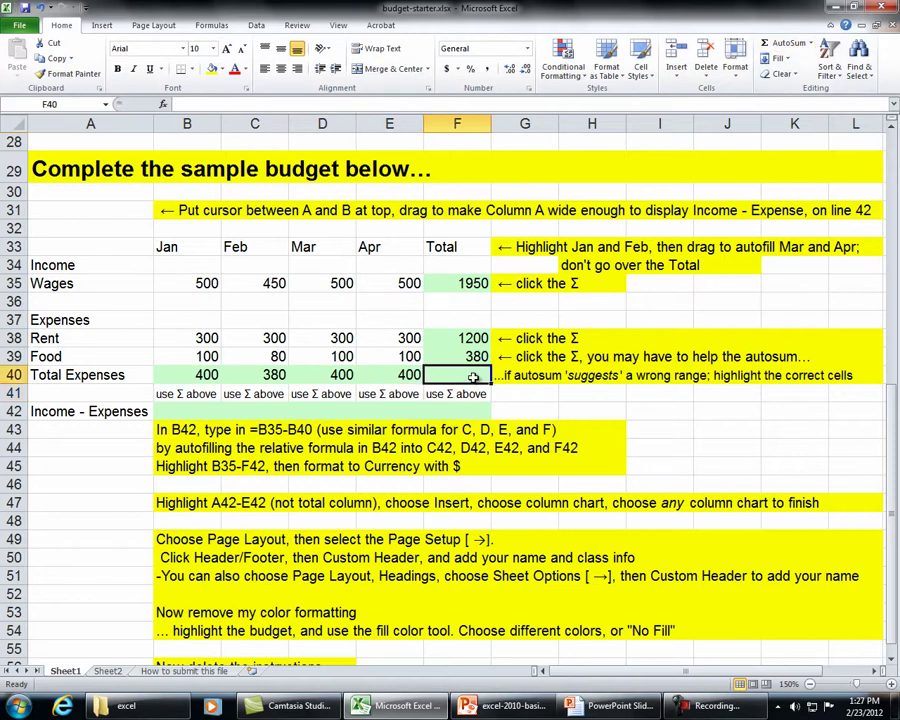
left_click(787, 44)
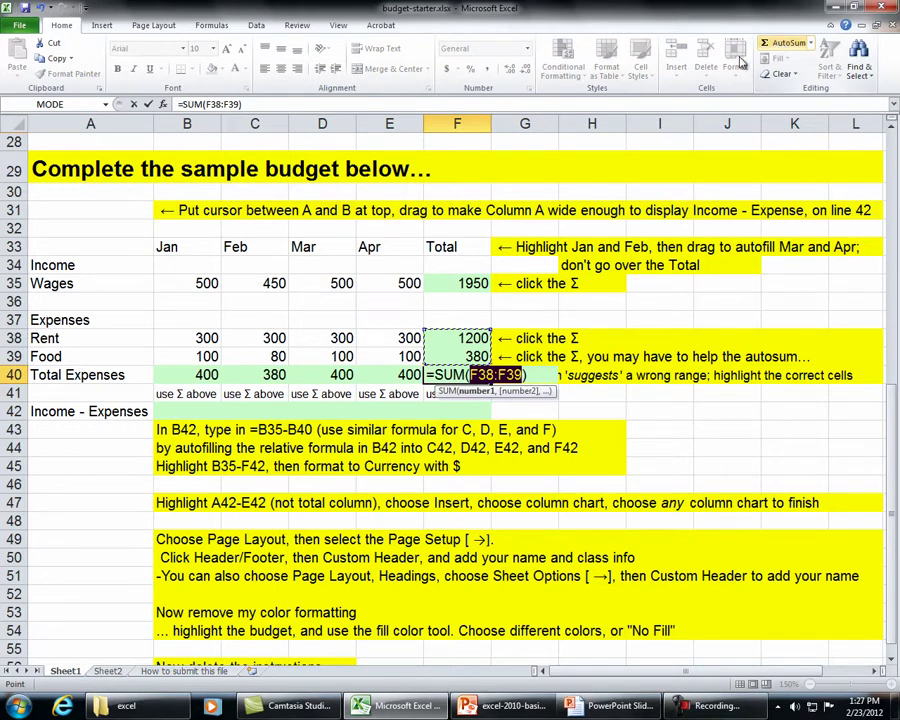
left_click_drag(200, 374, 388, 375)
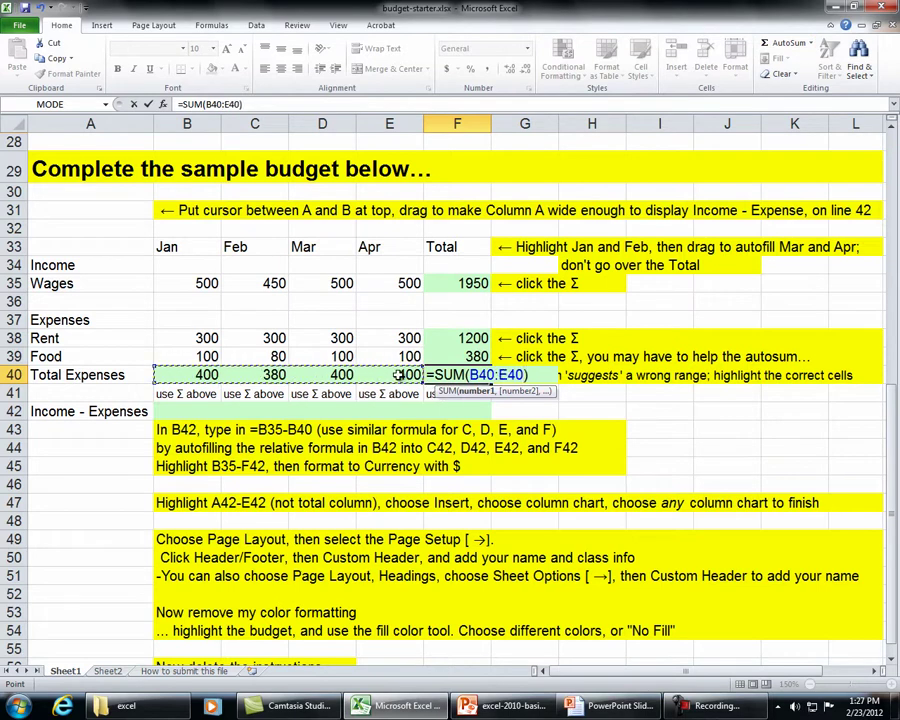
key("Return")
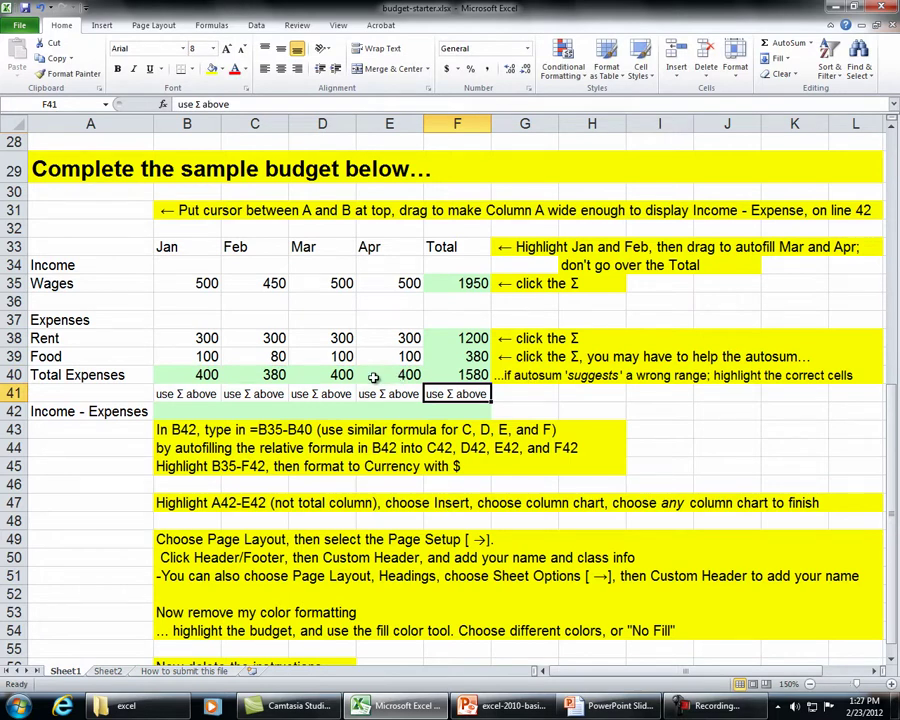
left_click(212, 412)
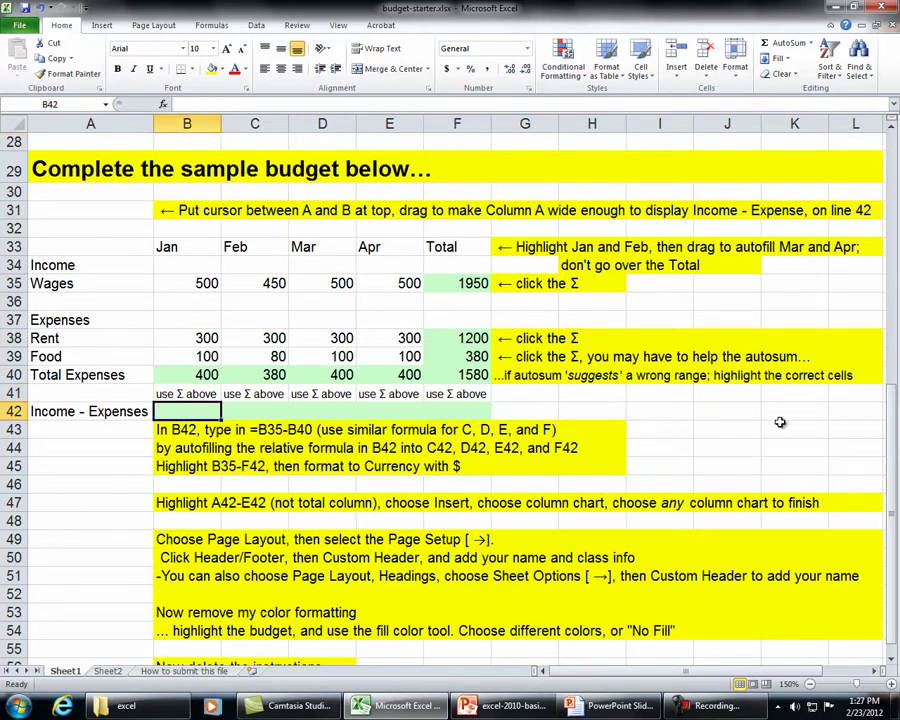
Enter =B35-B40 in B42 and fill it to F42, showing 100, 70, 100, 100 and 370.
type("=b35-b40")
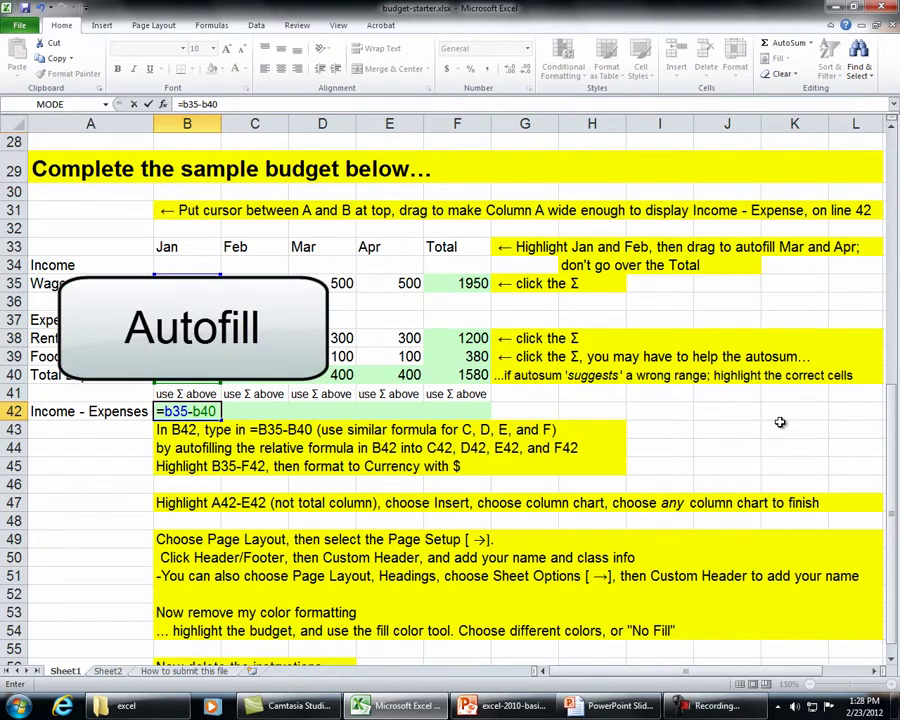
key("Return")
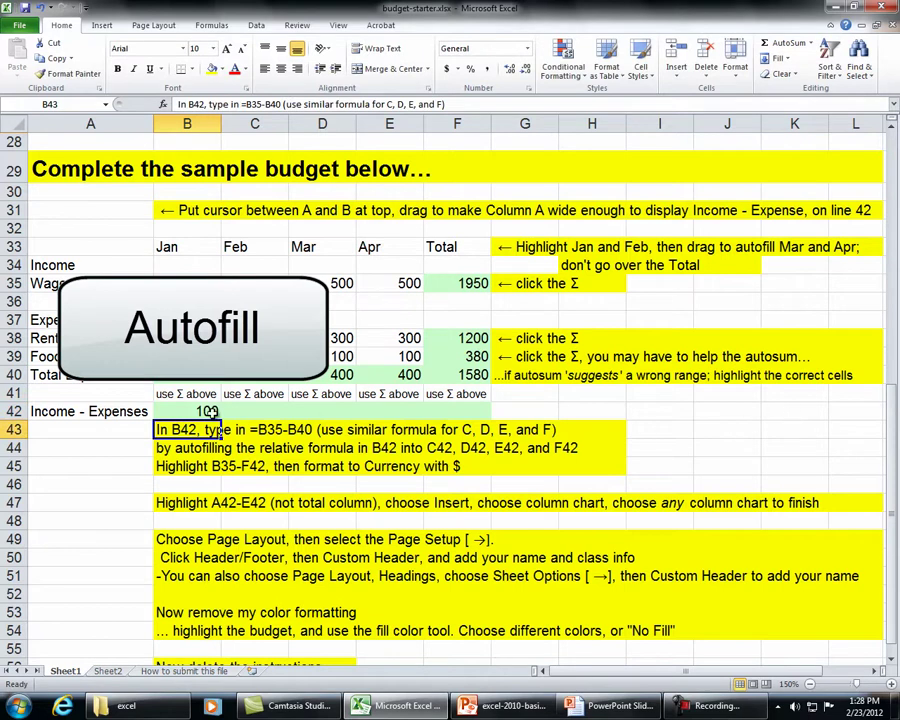
left_click(210, 412)
left_click_drag(222, 412, 482, 419)
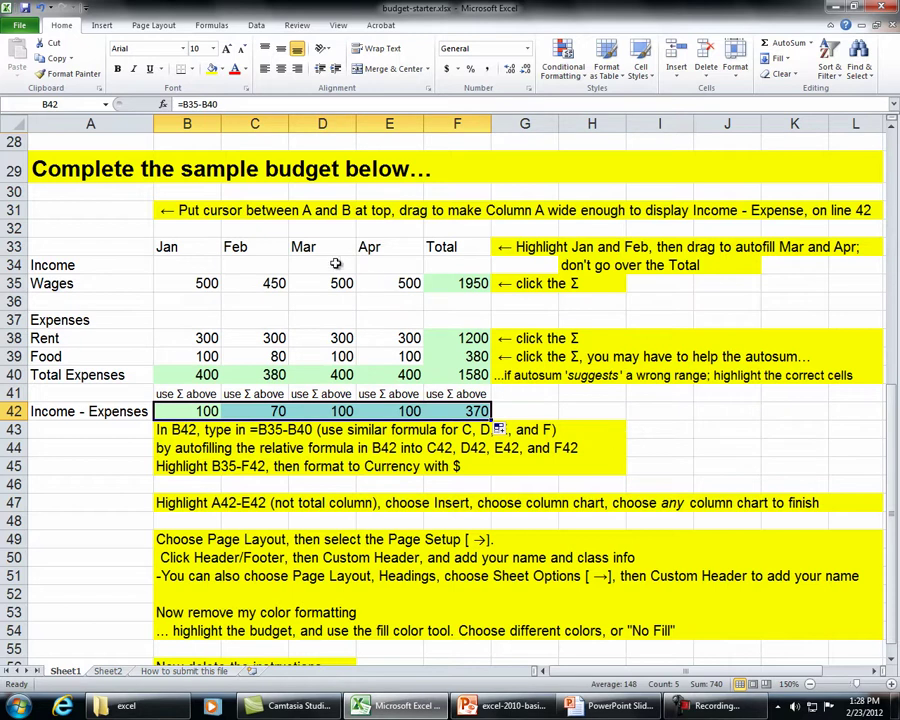
left_click(188, 283)
Apply Accounting dollar format to B35:F42, then select the Income - Expenses row with its label.
left_click_drag(188, 283, 466, 410)
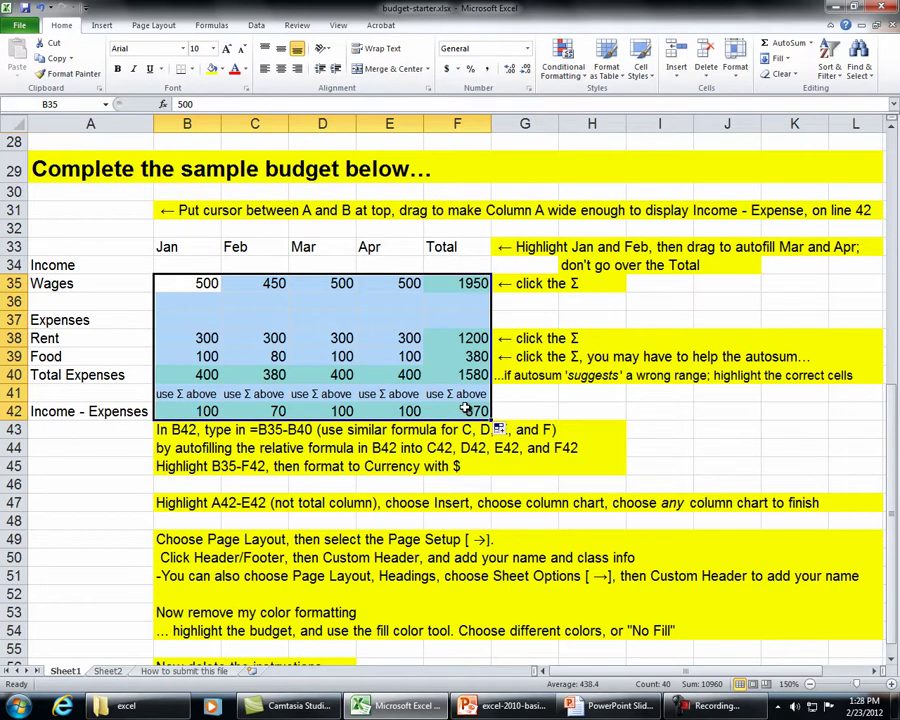
left_click(447, 72)
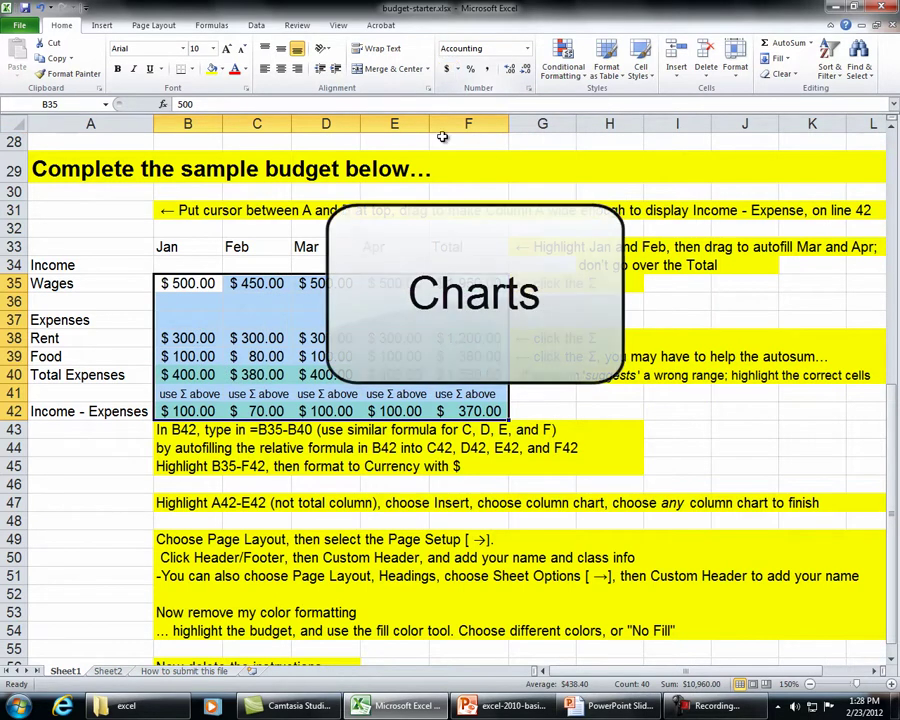
left_click(121, 412)
left_click_drag(121, 412, 386, 412)
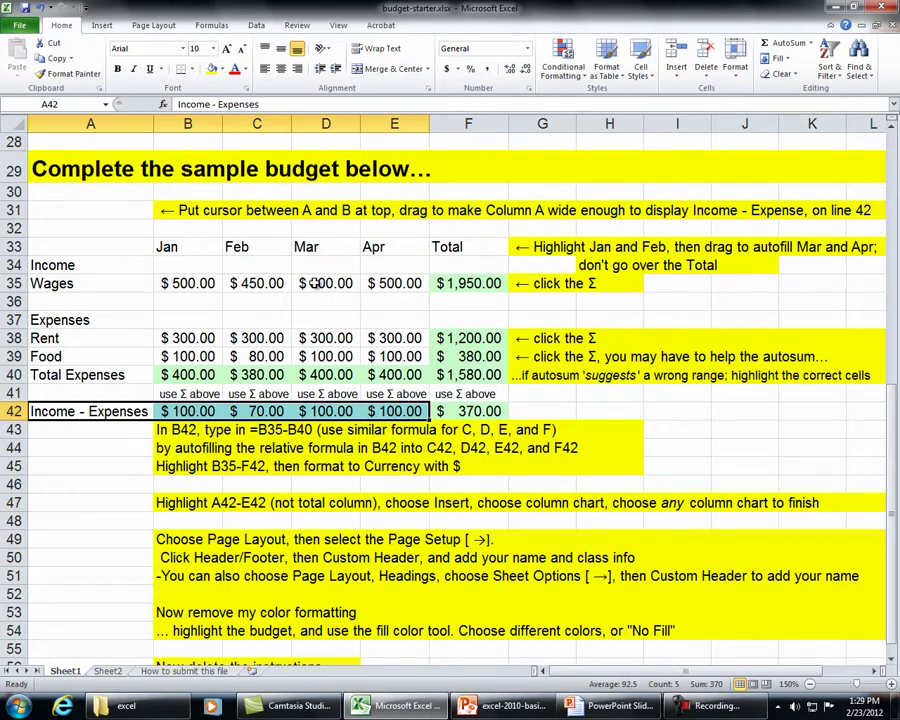
Insert a 2-D clustered column chart of A42:E42 and drag it beside the budget.
left_click(102, 27)
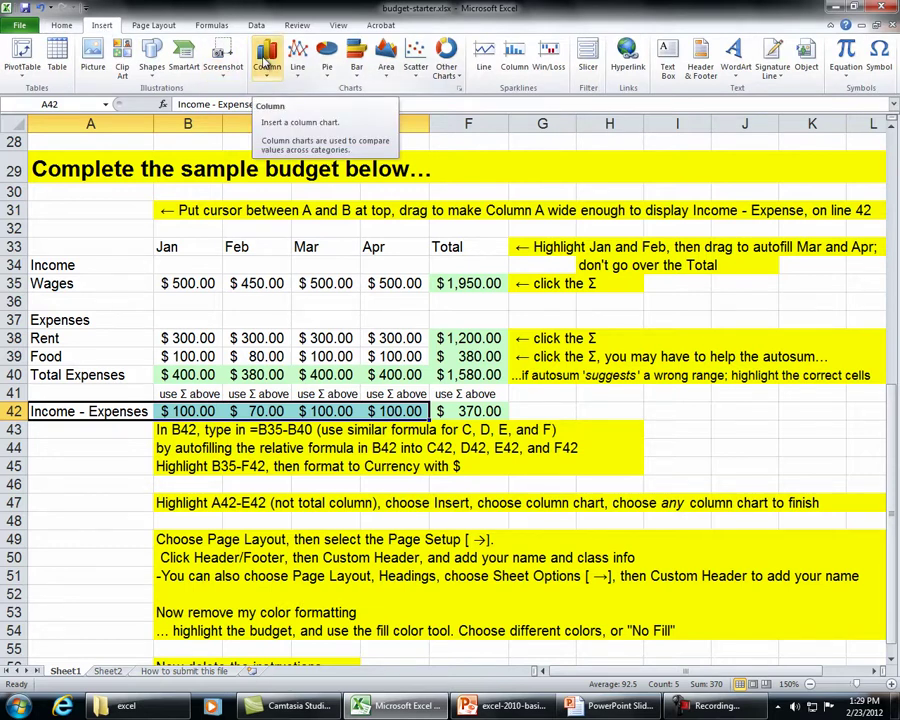
left_click(265, 62)
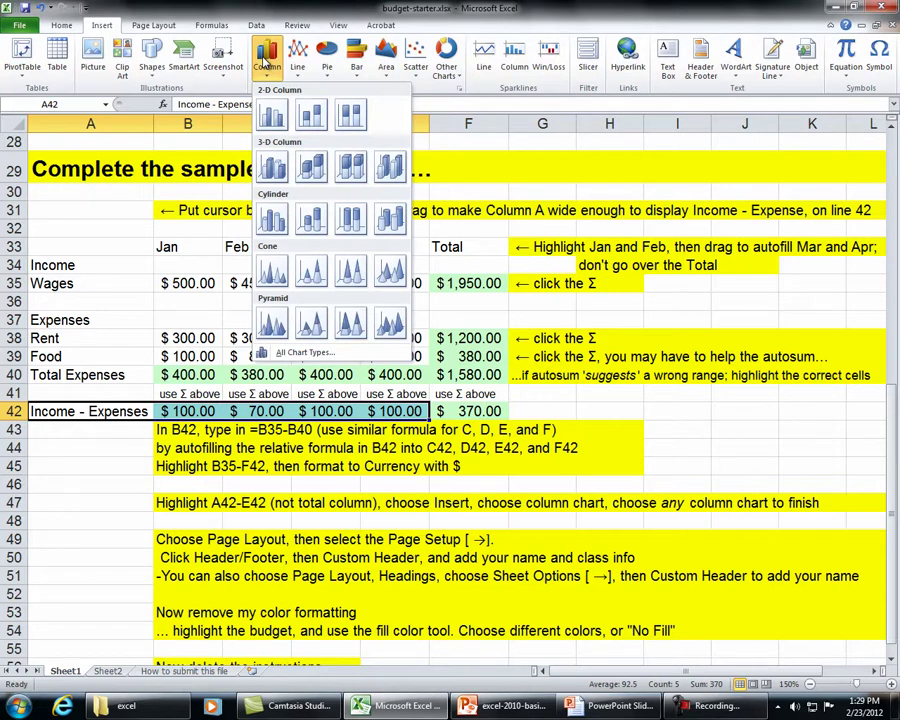
left_click(273, 118)
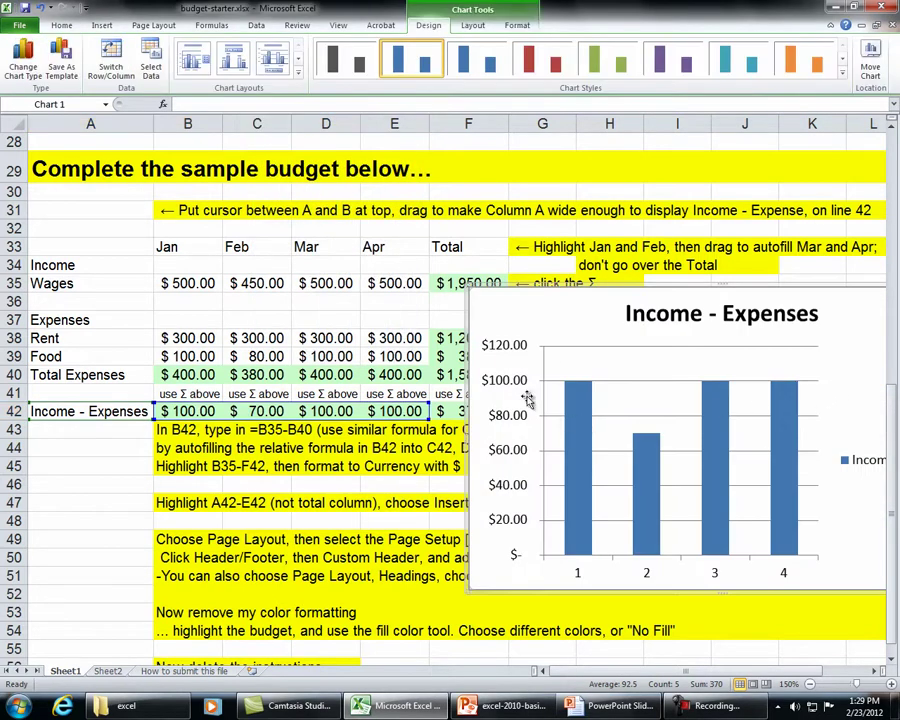
left_click_drag(518, 336, 655, 257)
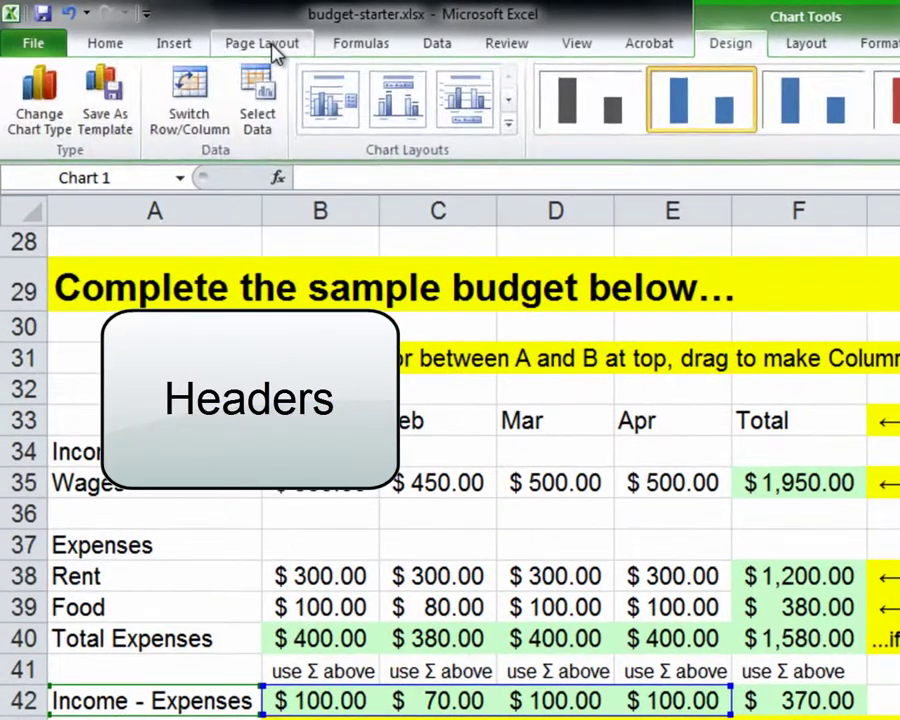
In Page Setup, create a custom header with the student's name left and 'Lab 5' centred.
left_click(157, 27)
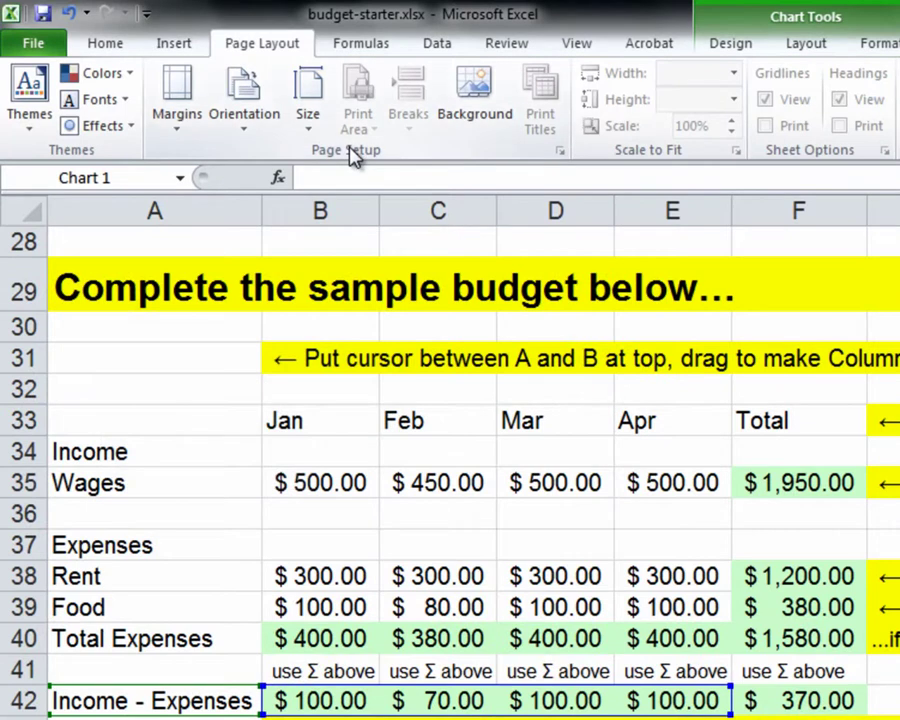
left_click(560, 152)
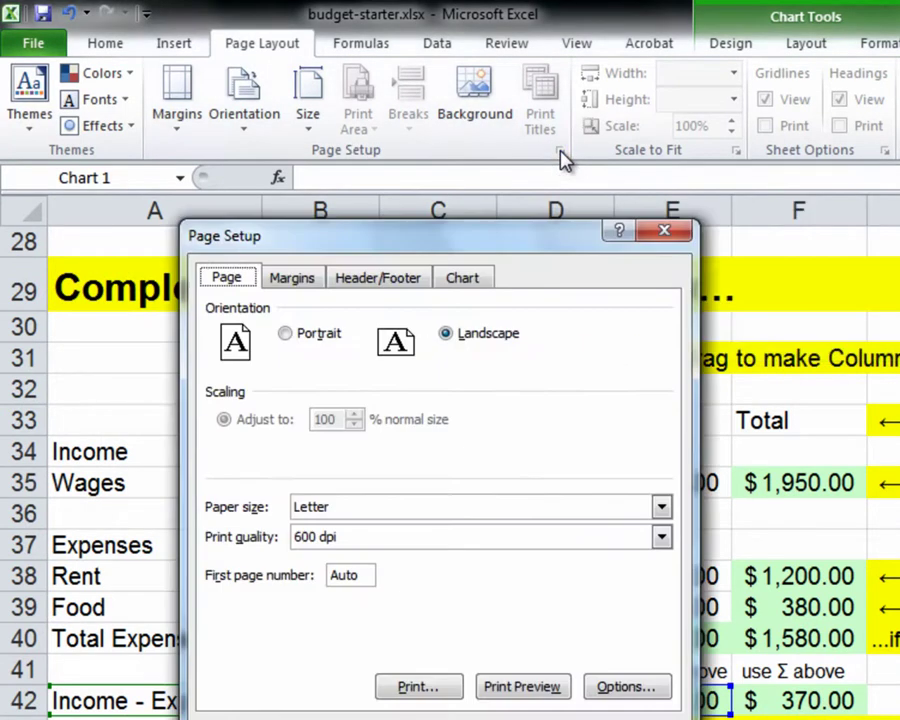
left_click(363, 283)
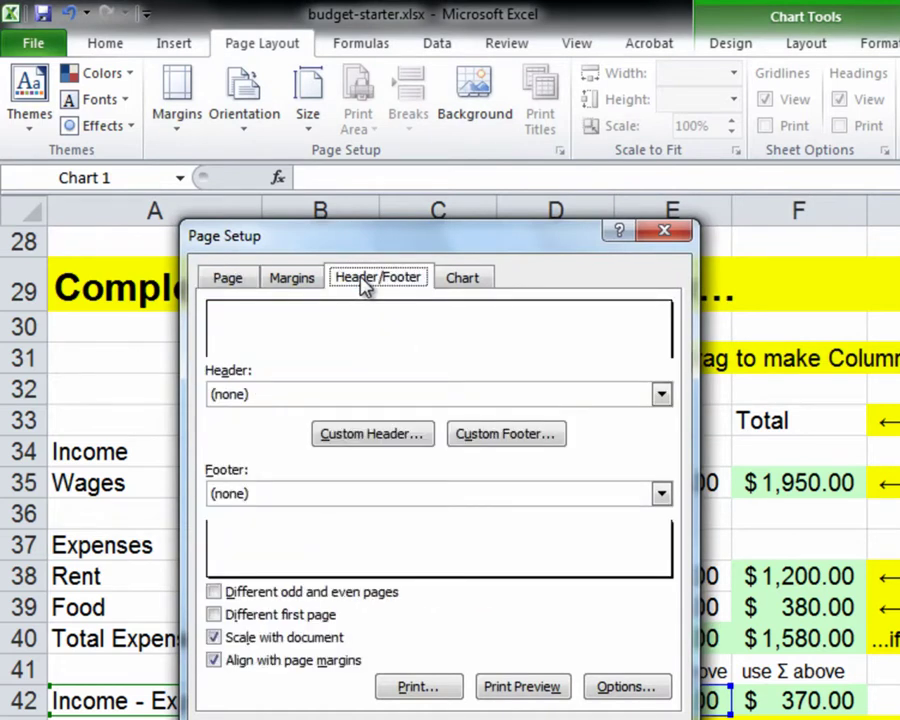
left_click(383, 434)
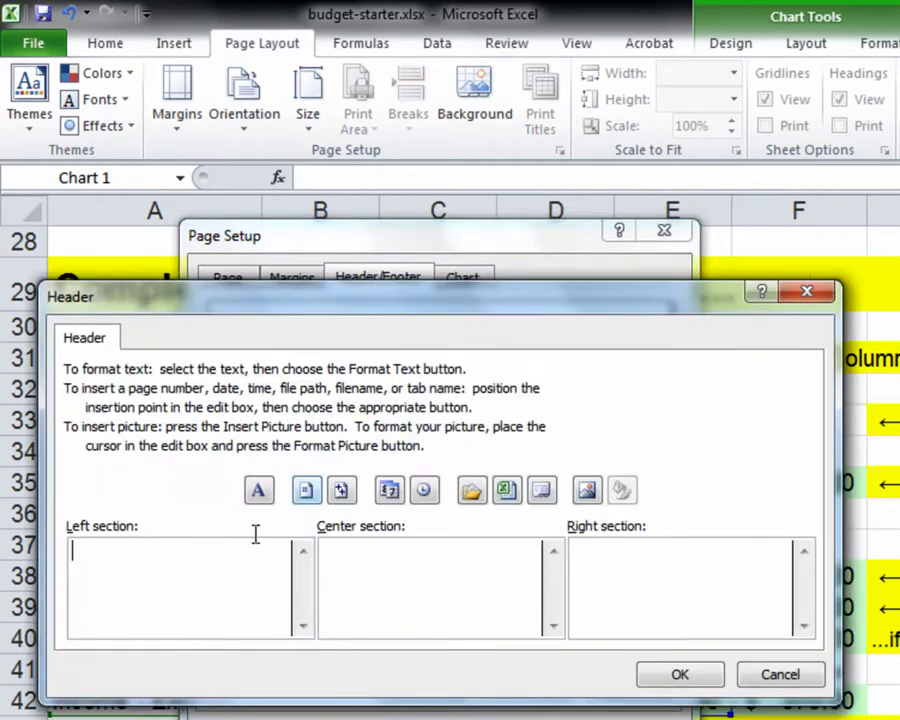
type("Craig")
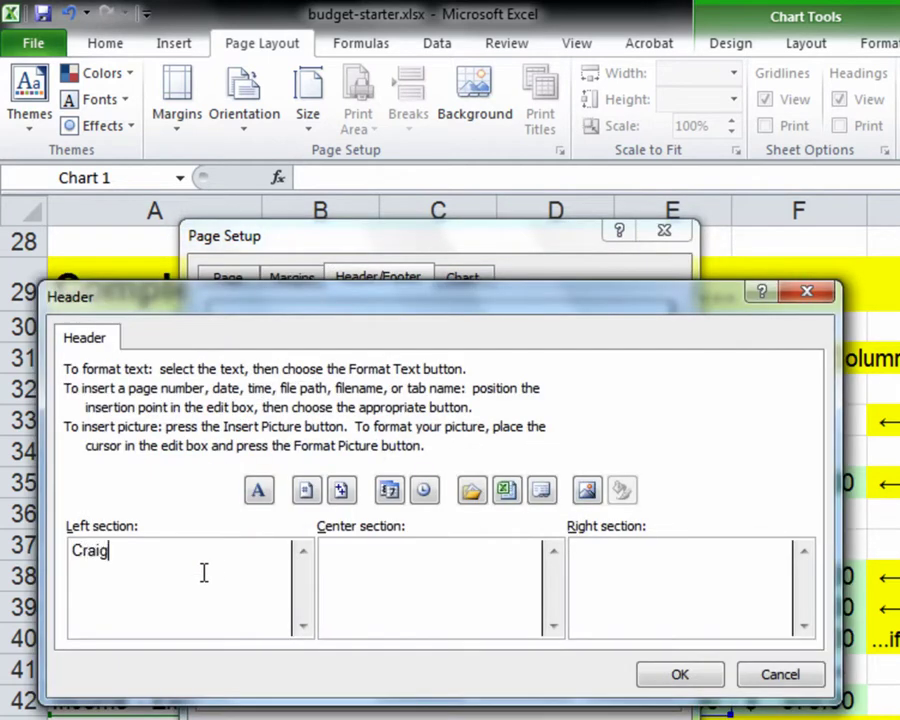
left_click(368, 561)
type("Lab 5")
left_click(670, 674)
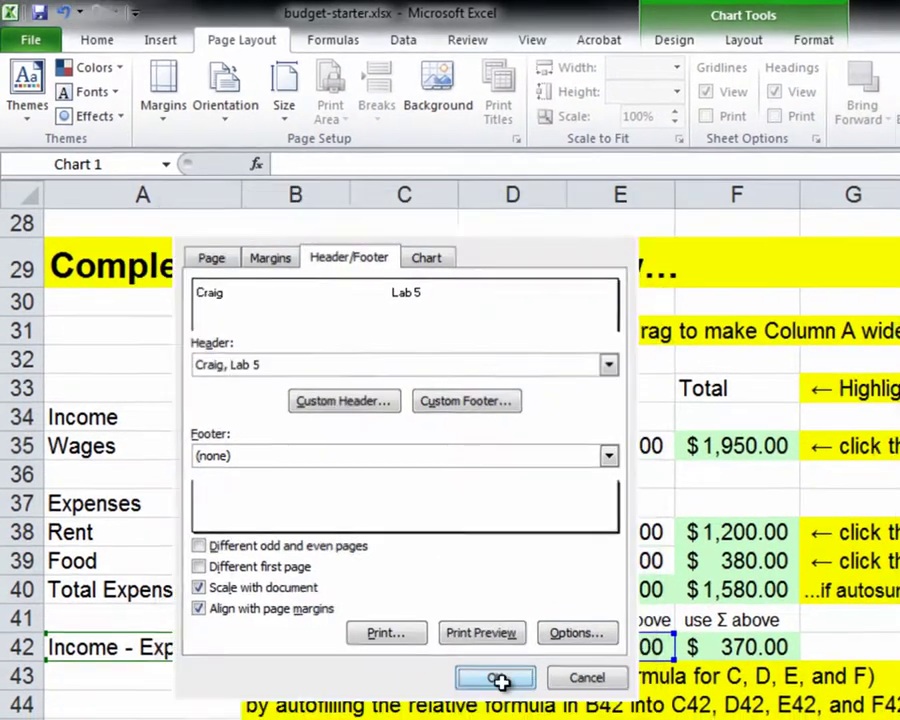
left_click(503, 688)
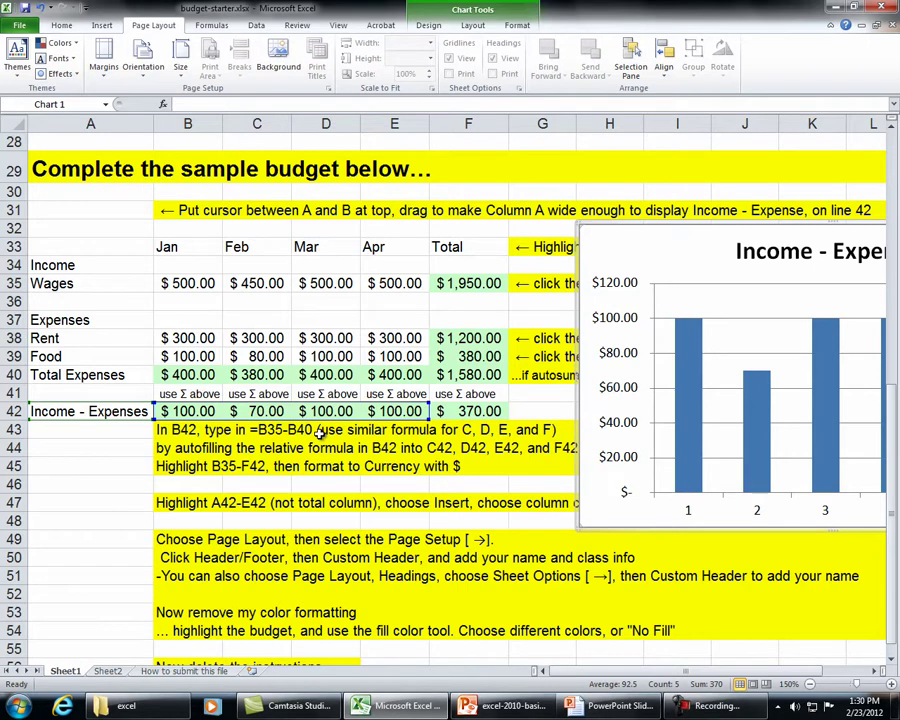
key("ctrl+p")
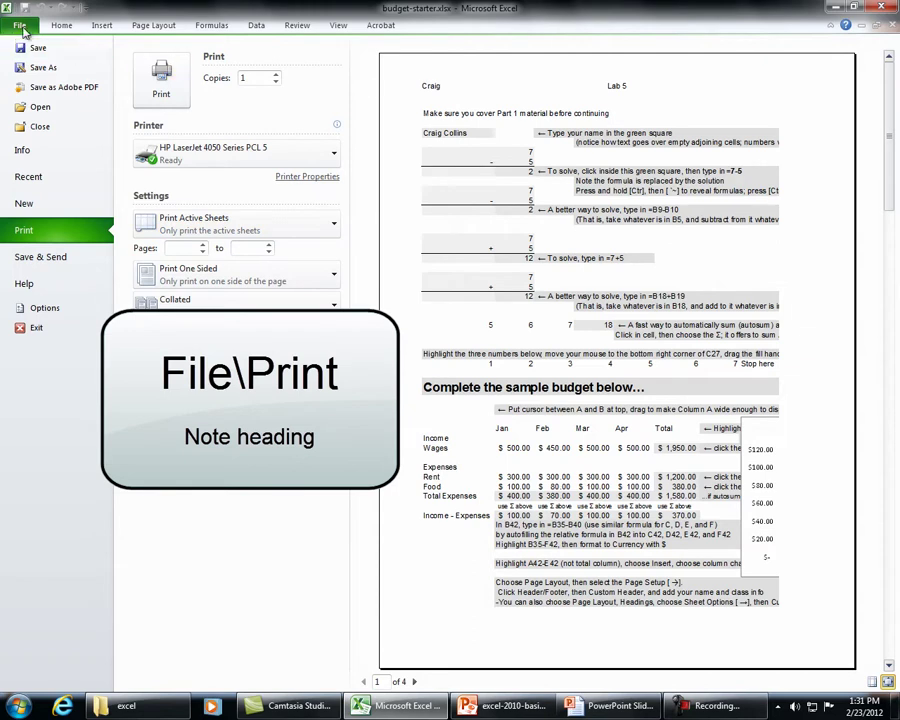
left_click(55, 28)
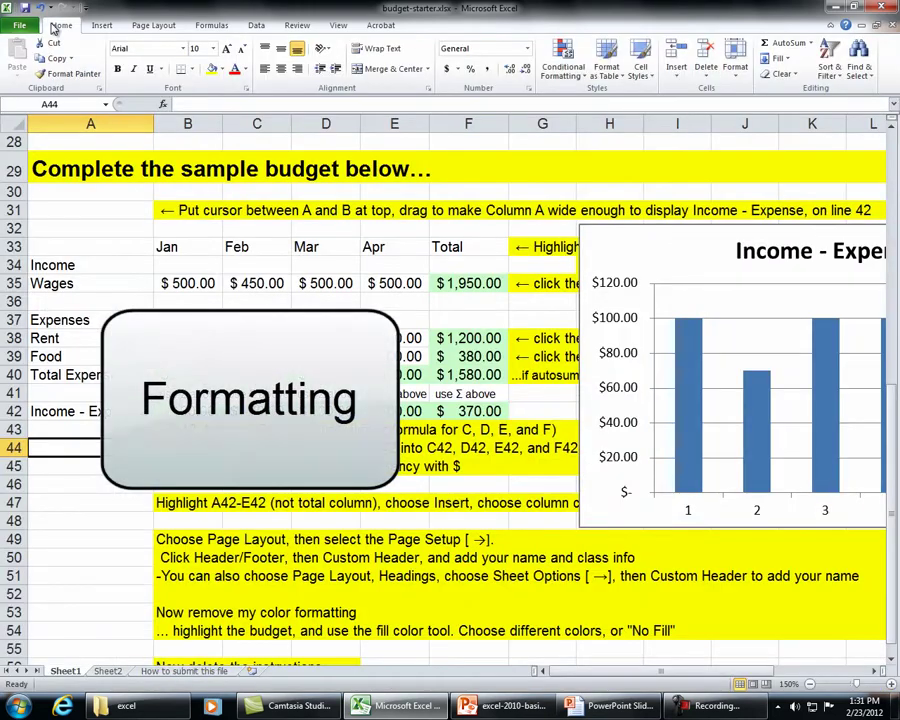